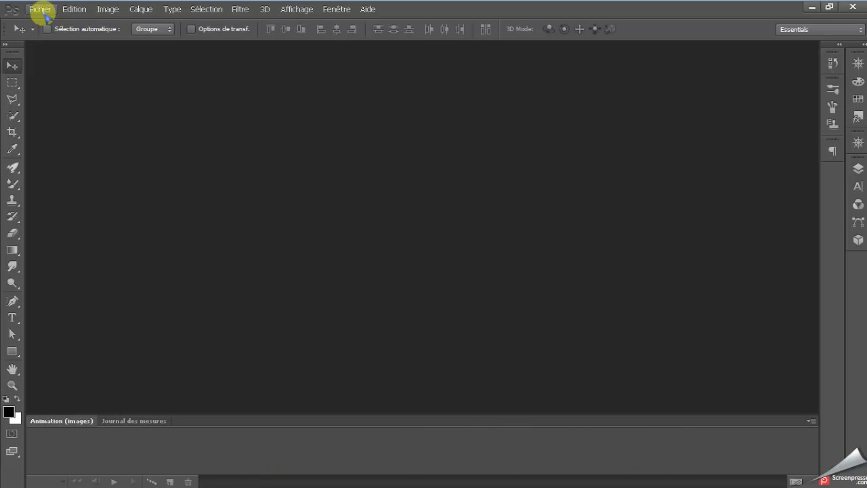
# Create a new 1280 × 720 pixel white document at 96 pixels/inch
pyautogui.click(40, 9)
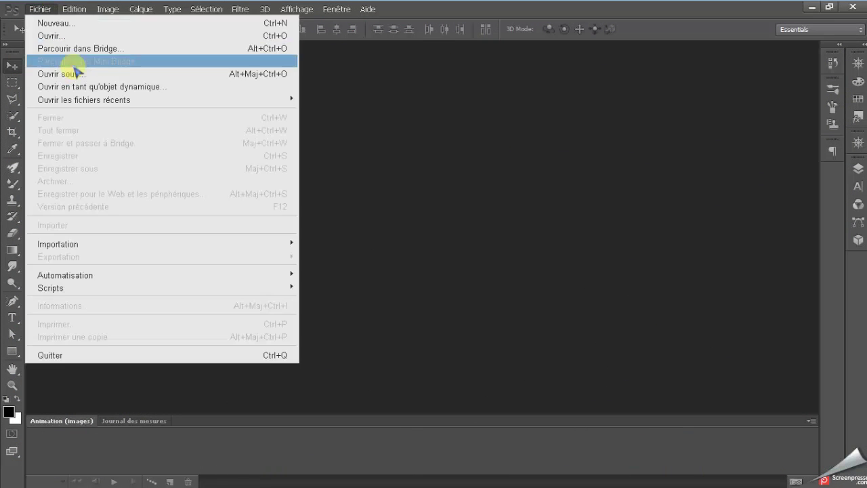
pyautogui.click(42, 22)
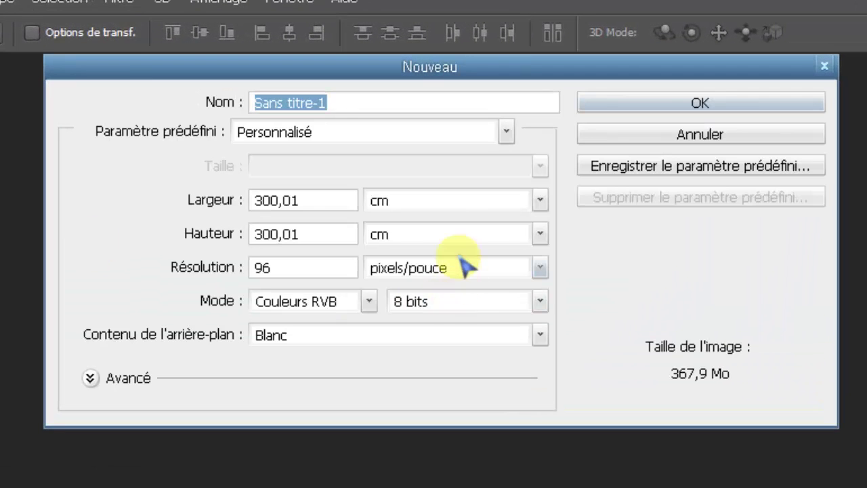
pyautogui.click(320, 206)
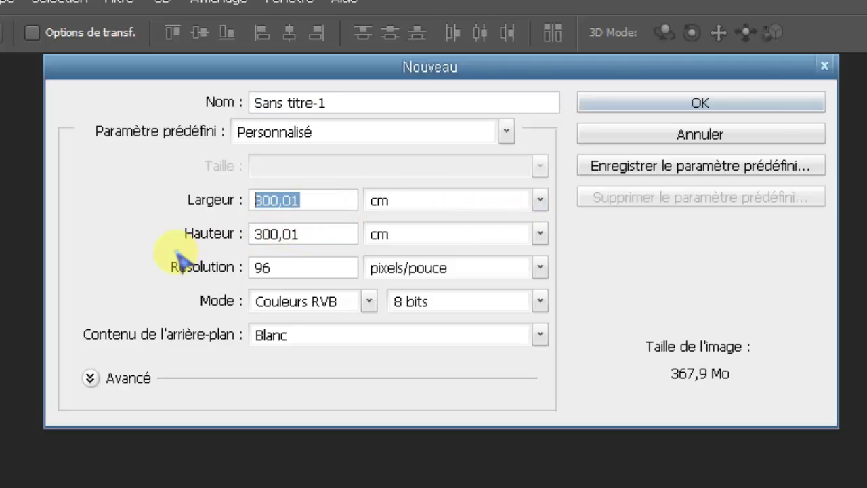
pyautogui.write('1280')
pyautogui.click(498, 199)
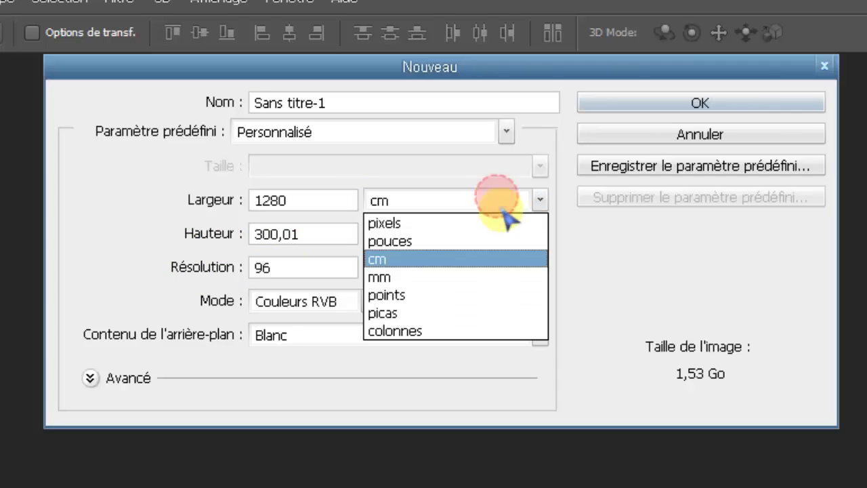
pyautogui.click(499, 224)
pyautogui.click(315, 234)
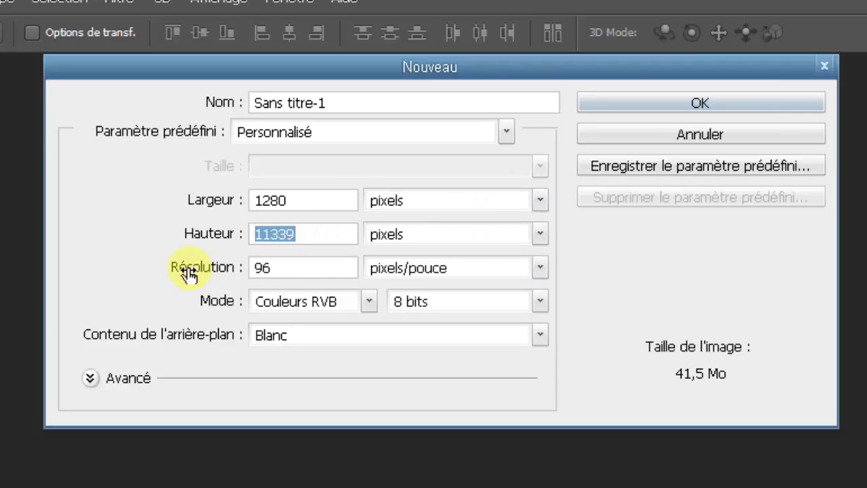
pyautogui.write('720')
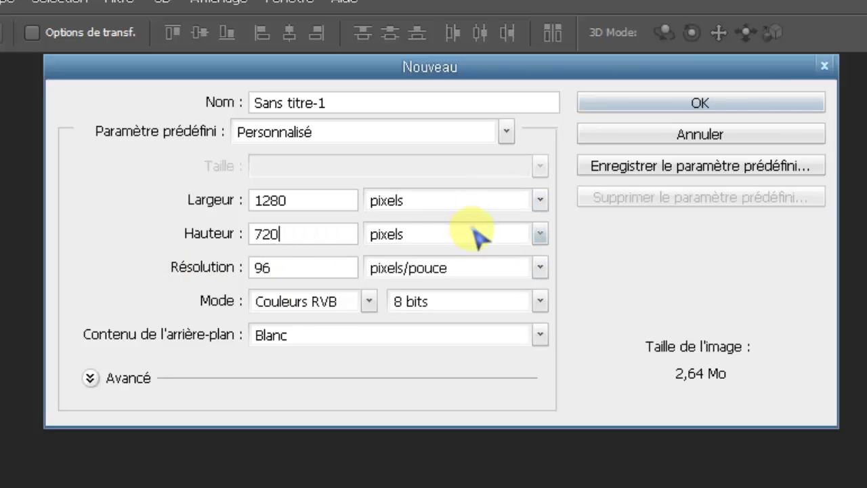
pyautogui.click(474, 232)
pyautogui.click(427, 254)
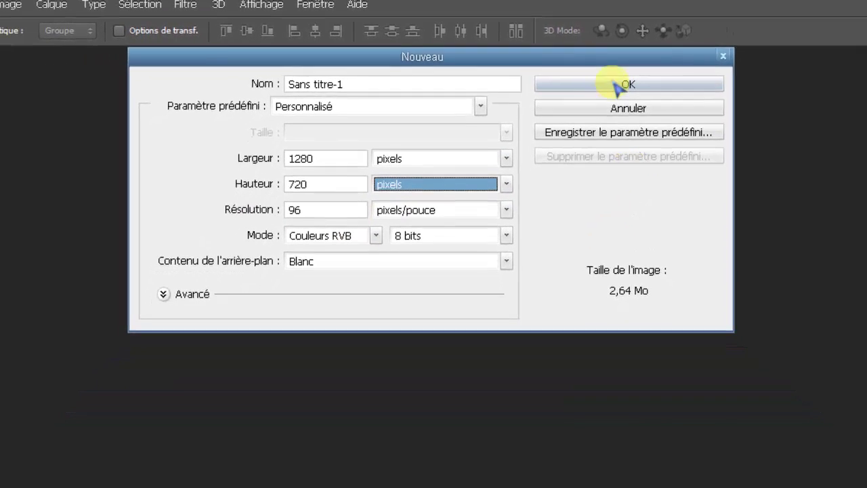
pyautogui.click(678, 94)
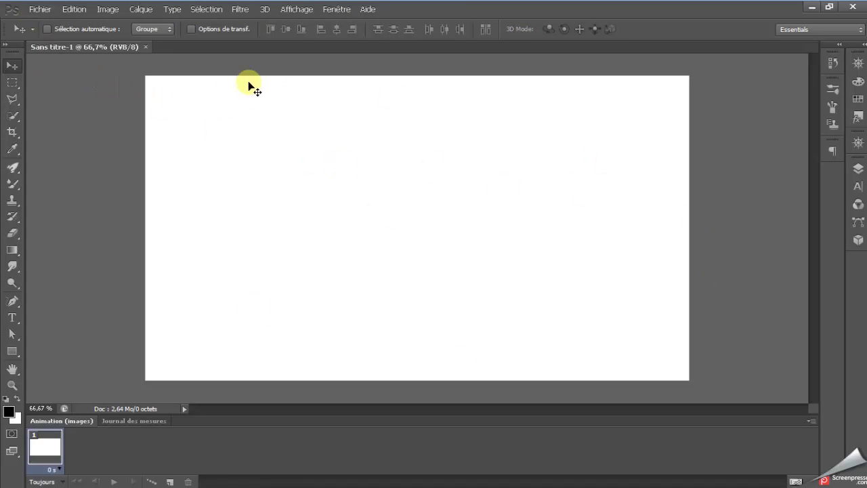
# Place chambre-garçon-déco1 into the canvas and commit it filling the frame
pyautogui.click(41, 9)
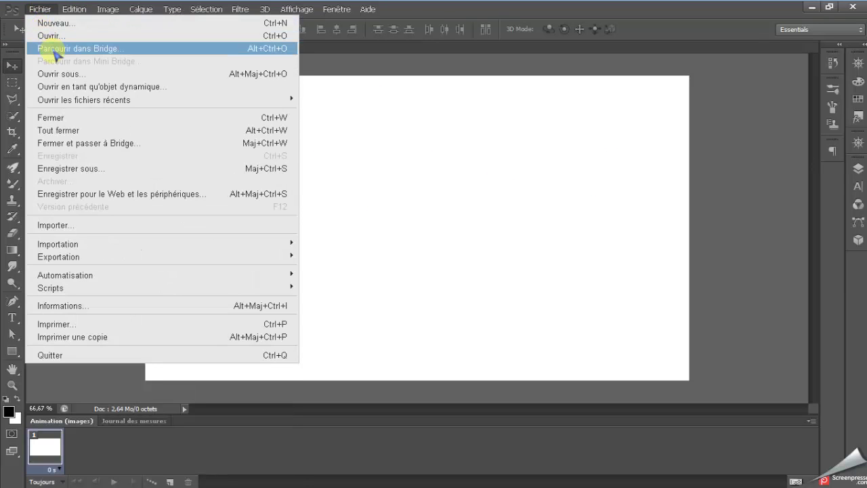
pyautogui.click(109, 234)
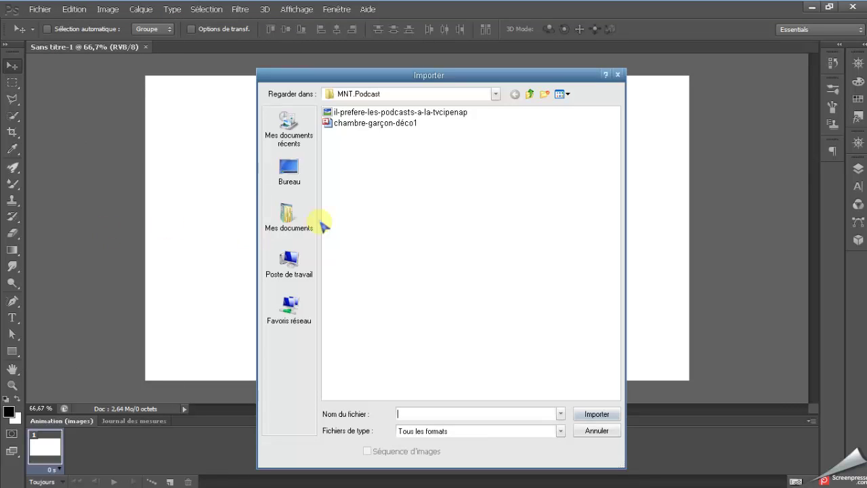
pyautogui.click(394, 123)
pyautogui.click(609, 416)
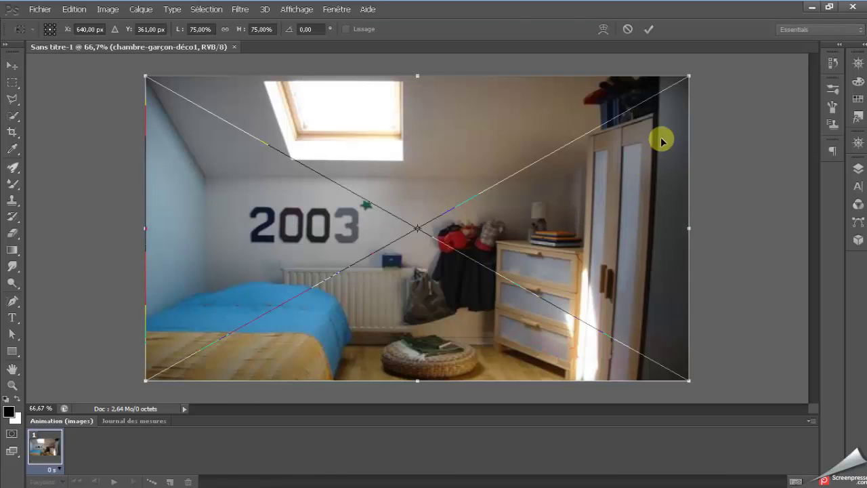
pyautogui.click(650, 32)
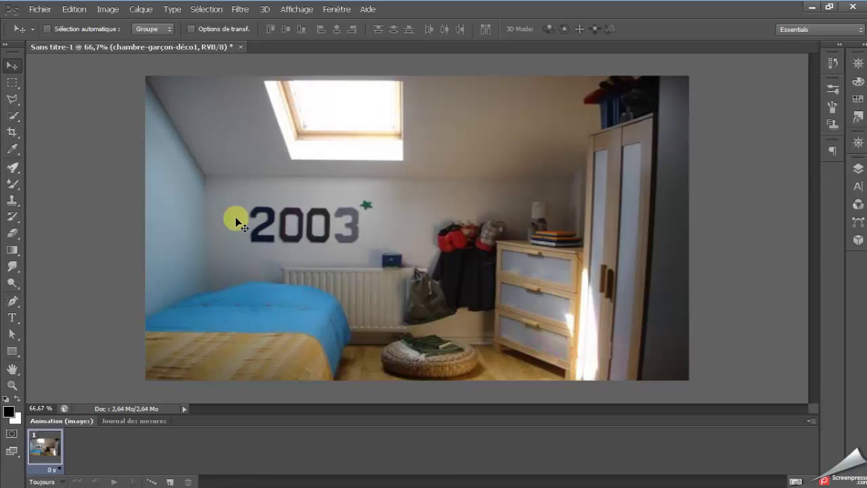
# Open il-prefere-les-podcasts-a-la-tvcipenap and switch to the Quick Selection tool
pyautogui.click(34, 9)
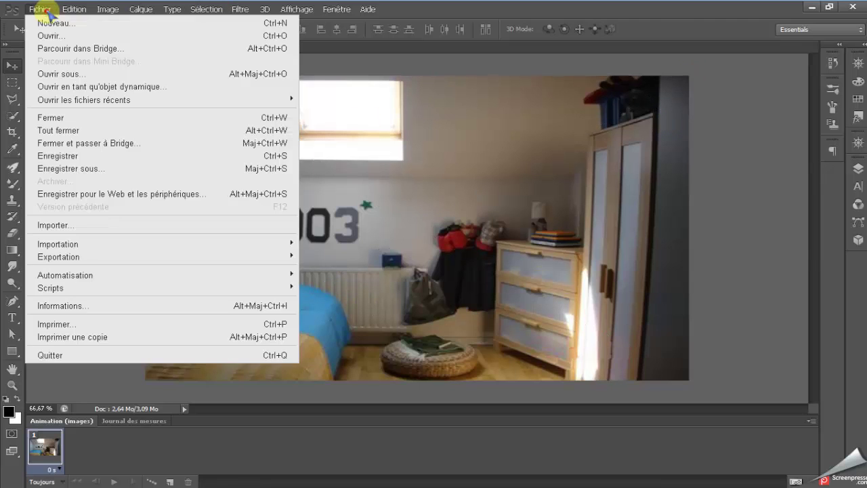
pyautogui.click(53, 34)
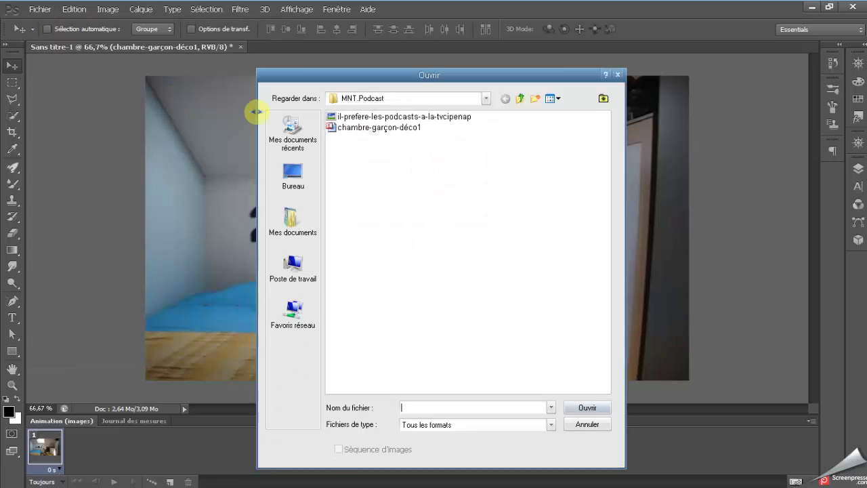
pyautogui.click(380, 117)
pyautogui.click(587, 409)
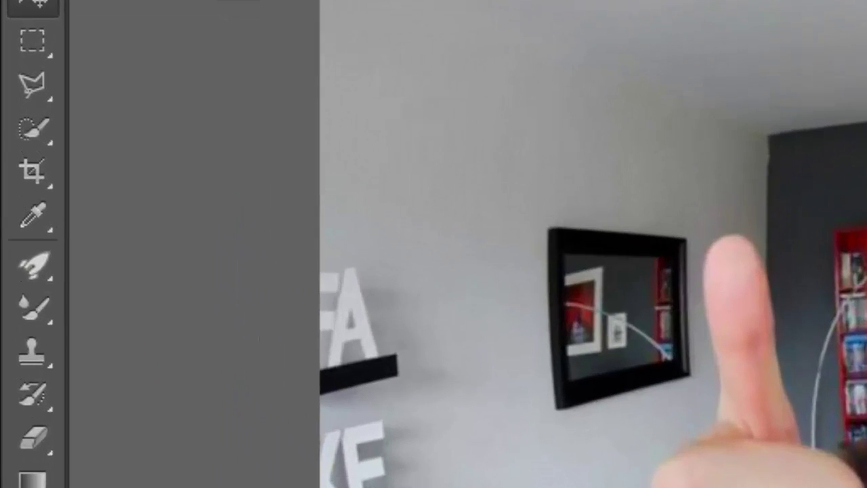
pyautogui.rightClick(35, 128)
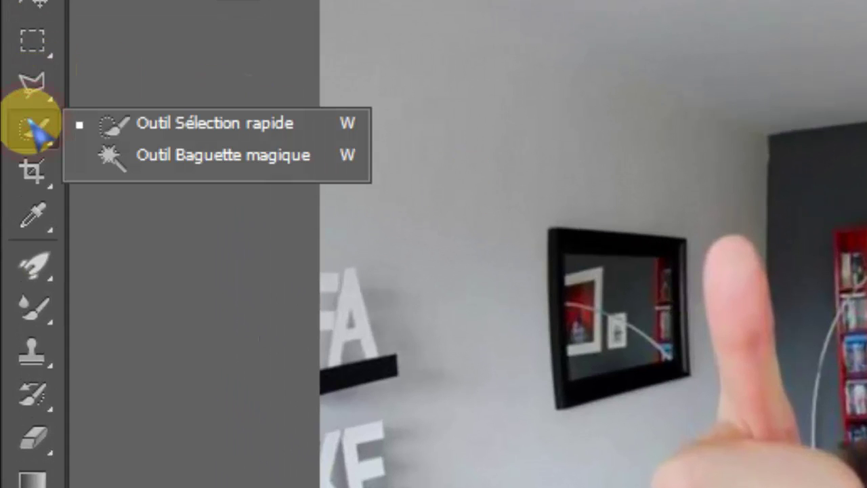
pyautogui.click(287, 131)
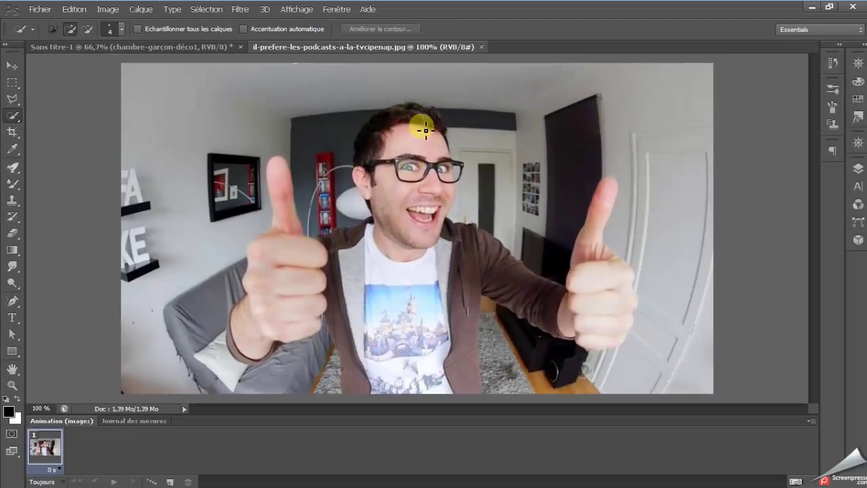
# With a 13 px brush, quick-select the man's head, torso, arm and fist
pyautogui.click(122, 30)
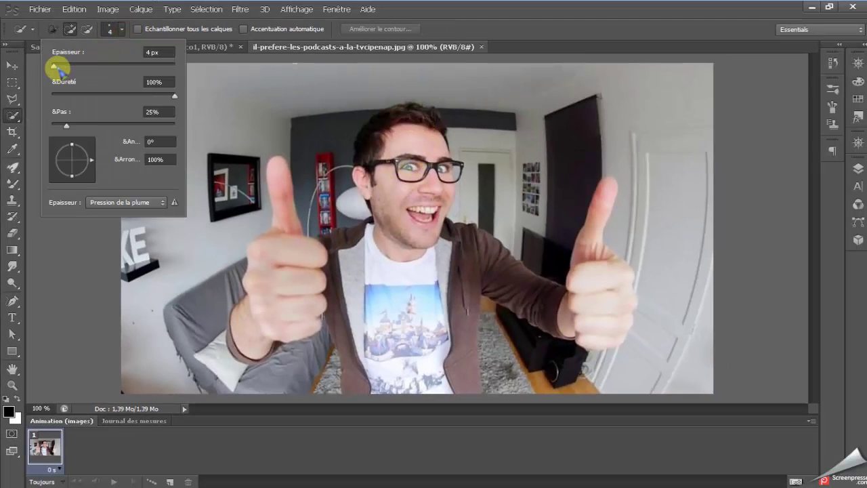
pyautogui.click(122, 31)
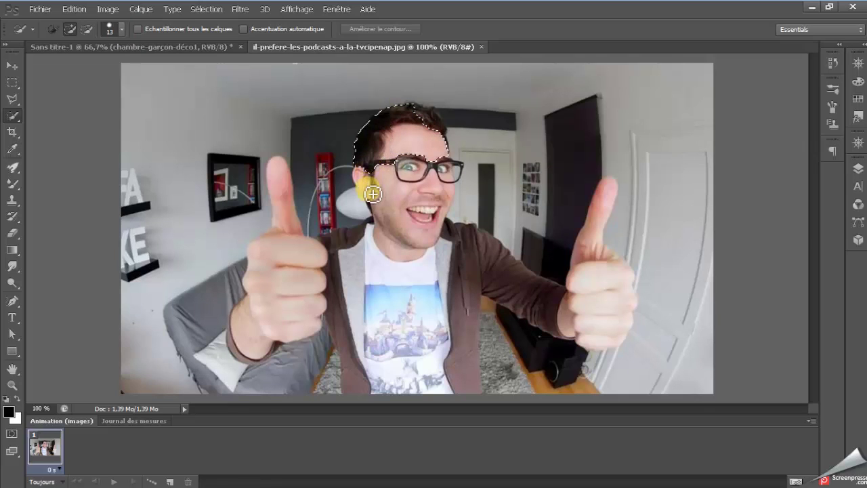
pyautogui.moveTo(405, 193); pyautogui.dragTo(500, 270)
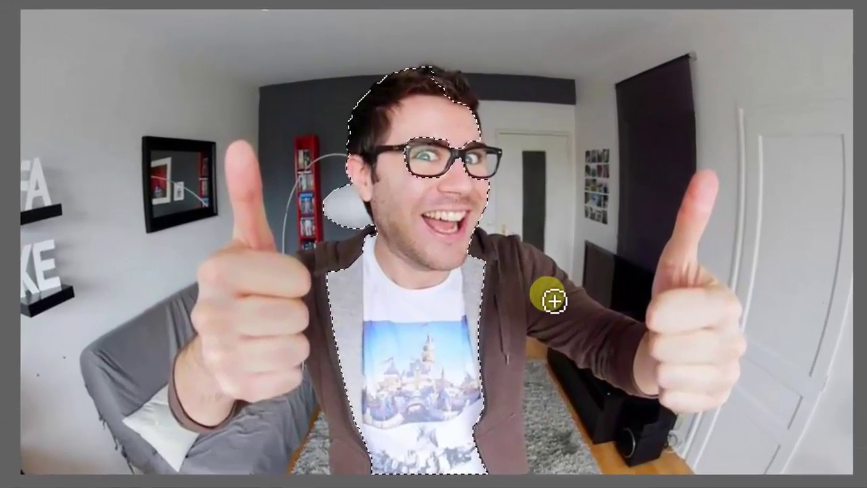
pyautogui.moveTo(553, 300)
pyautogui.mouseDown()
pyautogui.moveTo(677, 341)
pyautogui.moveTo(713, 198)
pyautogui.mouseUp()
pyautogui.moveTo(703, 312)
pyautogui.mouseDown()
pyautogui.moveTo(716, 361)
pyautogui.moveTo(724, 303)
pyautogui.moveTo(631, 389)
pyautogui.moveTo(243, 361)
pyautogui.moveTo(251, 178)
pyautogui.moveTo(174, 399)
pyautogui.moveTo(190, 352)
pyautogui.moveTo(208, 426)
pyautogui.moveTo(293, 442)
pyautogui.moveTo(282, 434)
pyautogui.moveTo(312, 456)
pyautogui.moveTo(345, 395)
pyautogui.moveTo(346, 477)
pyautogui.moveTo(165, 416)
pyautogui.moveTo(265, 304)
pyautogui.mouseUp()
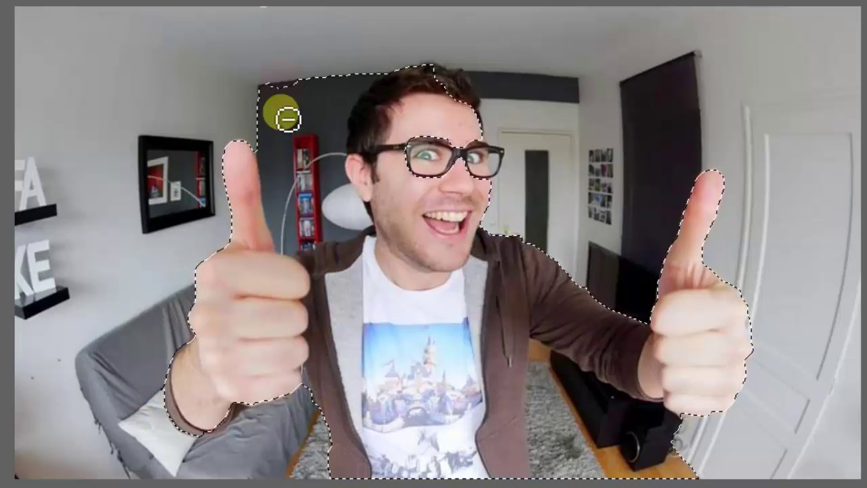
# Subtract the wall, add the jacket edge, trim stray background, then fit the view
pyautogui.moveTo(287, 119)
pyautogui.mouseDown()
pyautogui.moveTo(319, 137)
pyautogui.moveTo(348, 78)
pyautogui.moveTo(333, 265)
pyautogui.moveTo(310, 248)
pyautogui.moveTo(447, 107)
pyautogui.moveTo(472, 146)
pyautogui.moveTo(416, 174)
pyautogui.moveTo(495, 81)
pyautogui.moveTo(514, 97)
pyautogui.moveTo(467, 93)
pyautogui.moveTo(355, 154)
pyautogui.moveTo(749, 291)
pyautogui.moveTo(637, 445)
pyautogui.moveTo(590, 393)
pyautogui.moveTo(565, 466)
pyautogui.mouseUp()
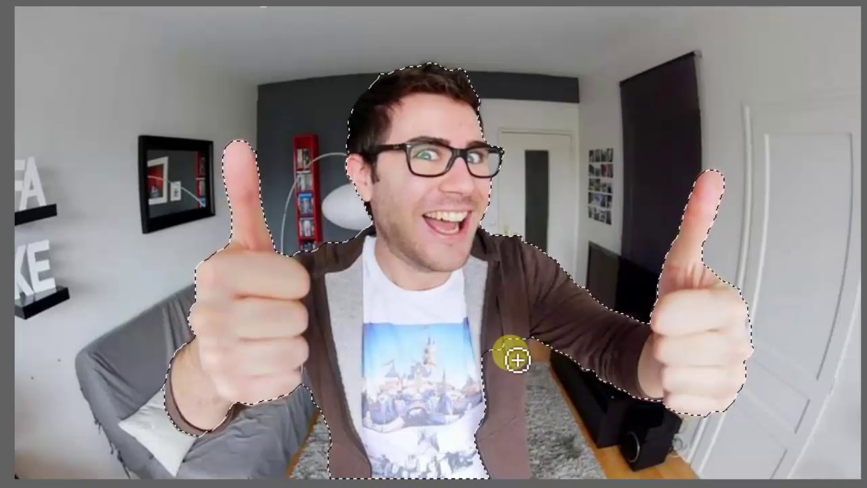
pyautogui.moveTo(515, 357)
pyautogui.mouseDown()
pyautogui.moveTo(507, 338)
pyautogui.moveTo(507, 453)
pyautogui.moveTo(508, 429)
pyautogui.moveTo(537, 446)
pyautogui.mouseUp()
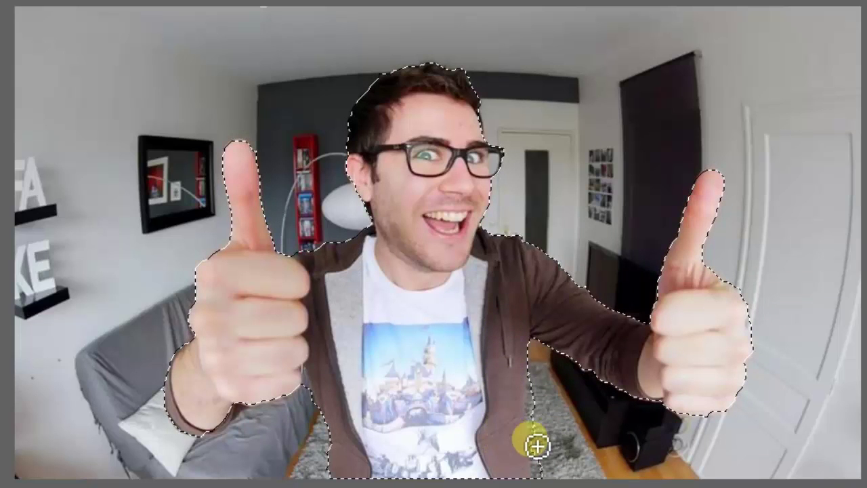
pyautogui.keyDown('alt'); pyautogui.click(542, 393); pyautogui.keyUp('alt')
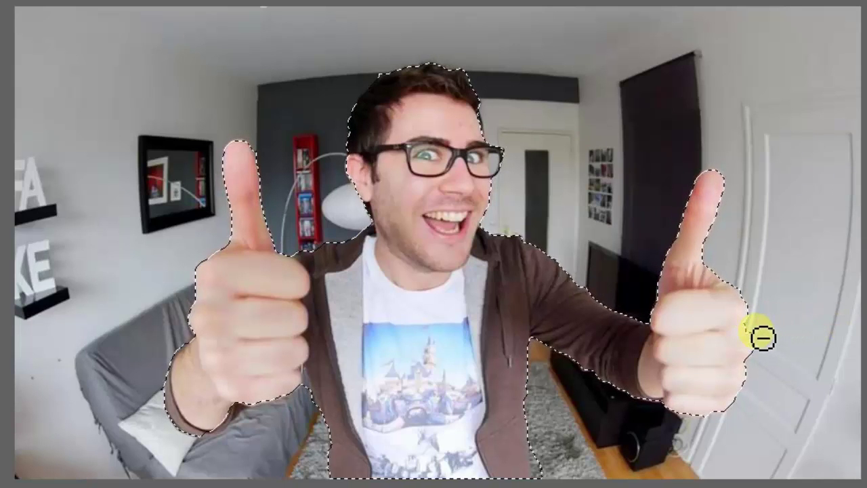
pyautogui.keyDown('alt'); pyautogui.click(756, 331); pyautogui.keyUp('alt')
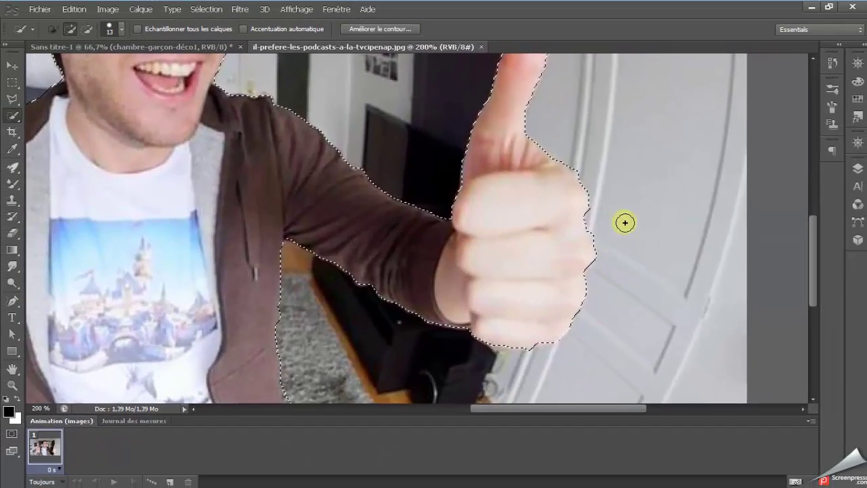
pyautogui.hotkey('ctrl', '-')
pyautogui.hotkey('ctrl', '-')
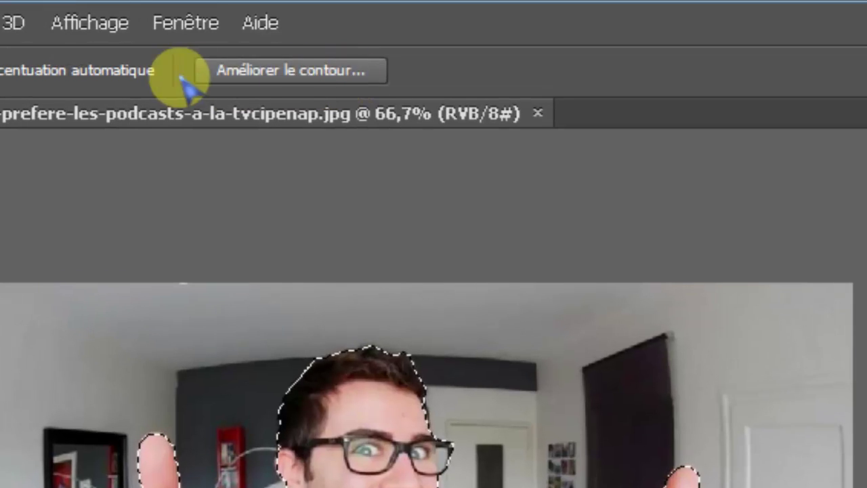
# Refine the edge with a 0,5 px feather and output the man to a new layer
pyautogui.click(298, 72)
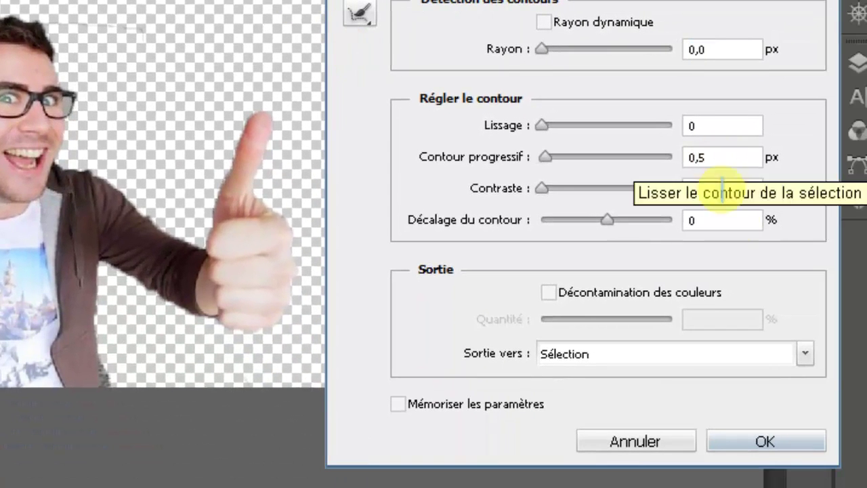
pyautogui.press('Return')
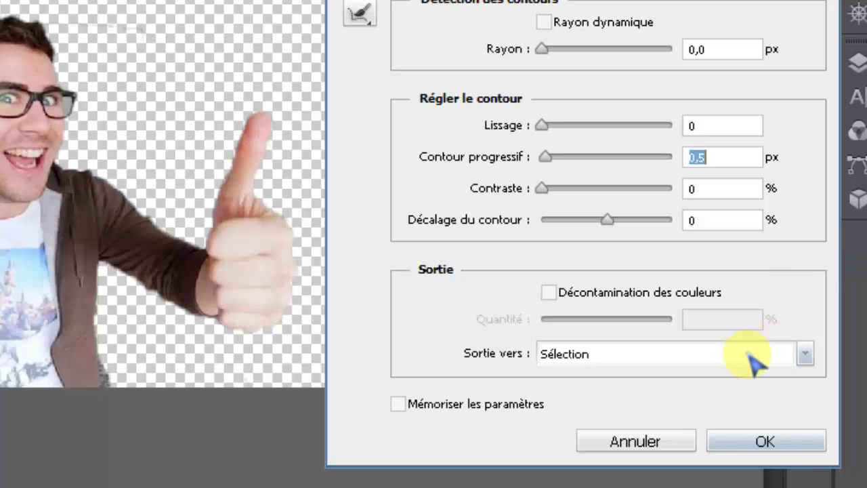
pyautogui.click(752, 362)
pyautogui.click(639, 414)
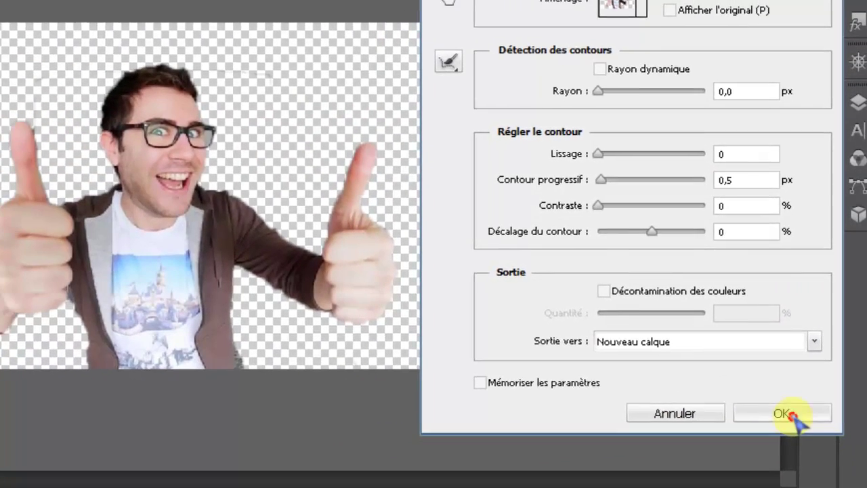
pyautogui.click(798, 438)
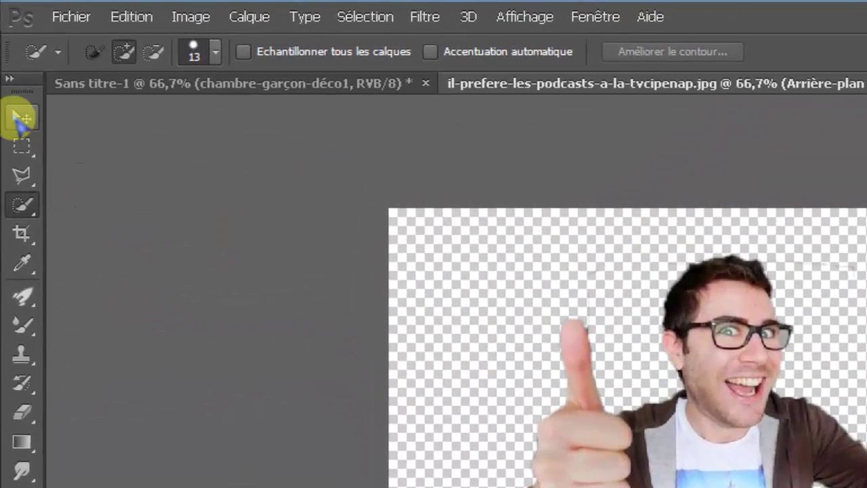
pyautogui.click(12, 65)
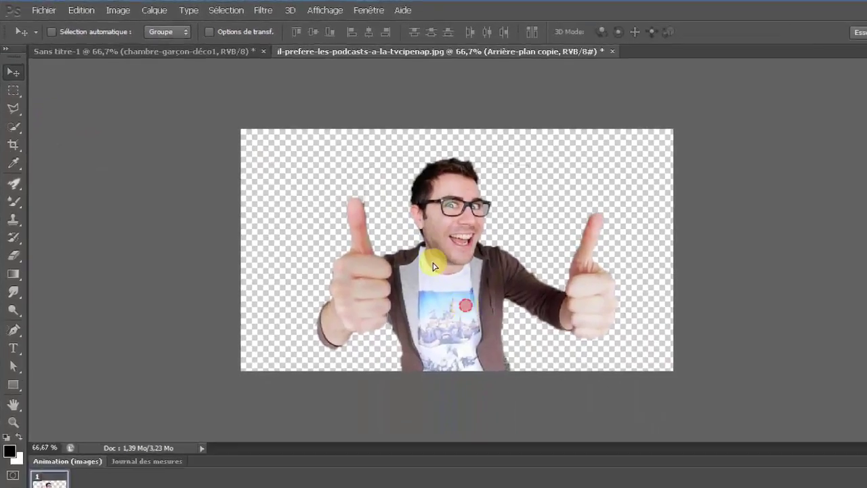
# Move the man into the bedroom document, enlarge and shift him left, then draw a full-canvas rectangle
pyautogui.moveTo(436, 262)
pyautogui.mouseDown()
pyautogui.moveTo(341, 61)
pyautogui.moveTo(586, 362)
pyautogui.mouseUp()
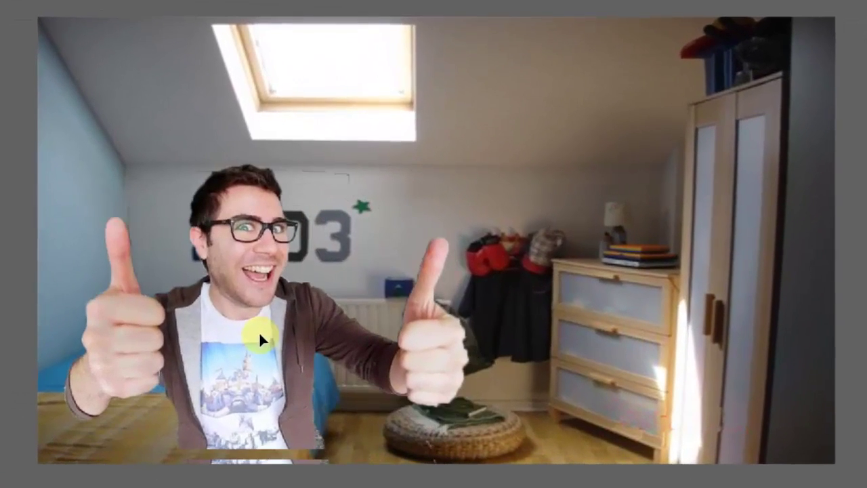
pyautogui.moveTo(259, 331); pyautogui.dragTo(276, 340)
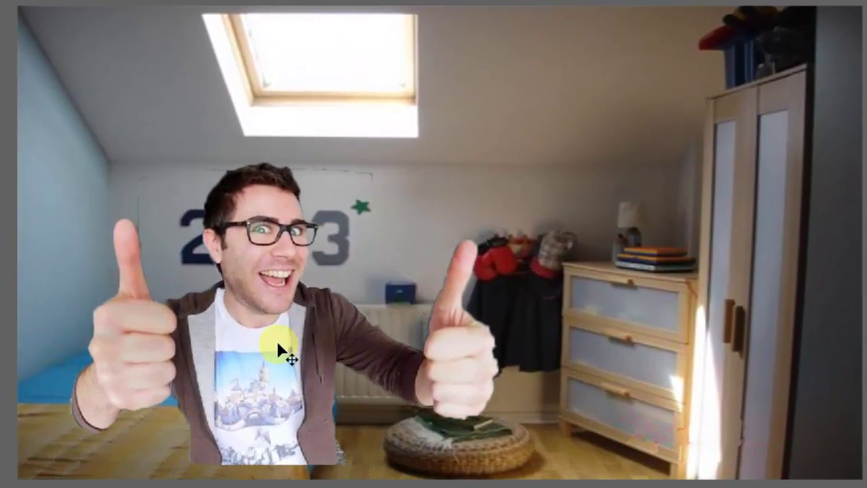
pyautogui.hotkey('ctrl', 't')
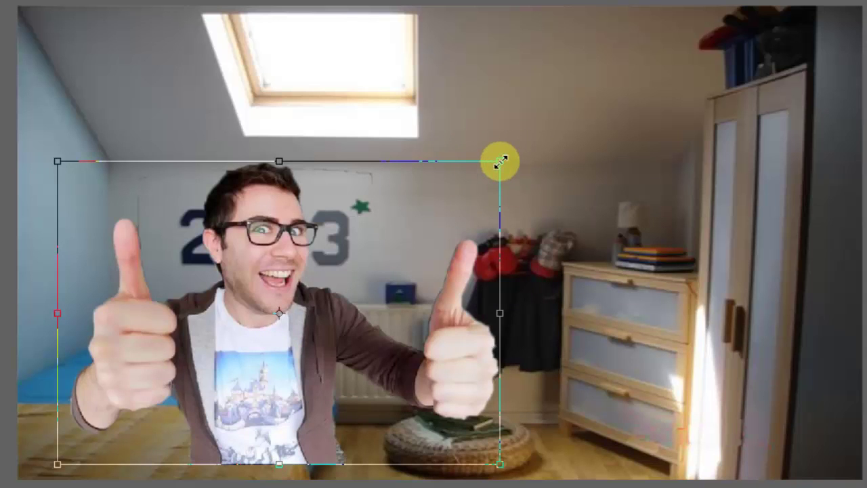
pyautogui.moveTo(500, 161); pyautogui.dragTo(538, 98)
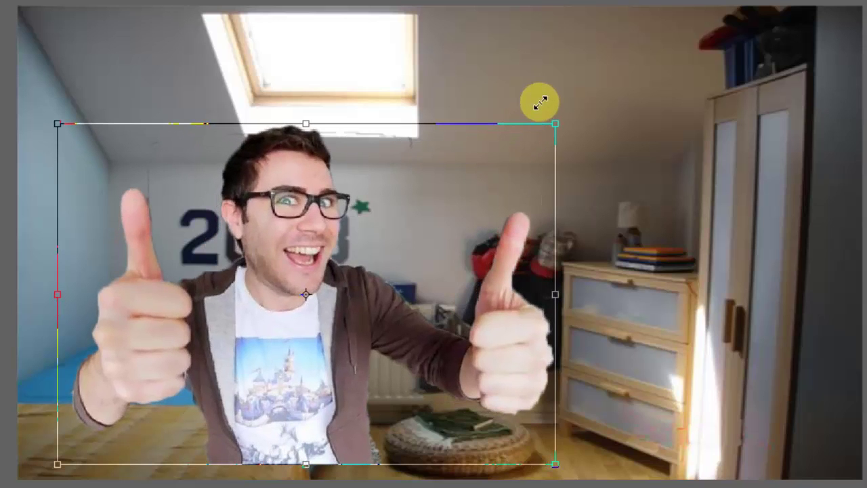
pyautogui.moveTo(331, 261); pyautogui.dragTo(298, 282)
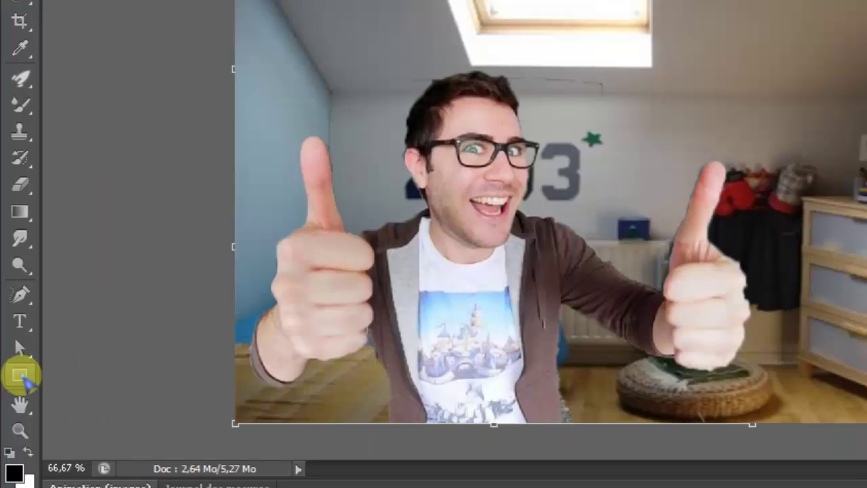
pyautogui.click(20, 373)
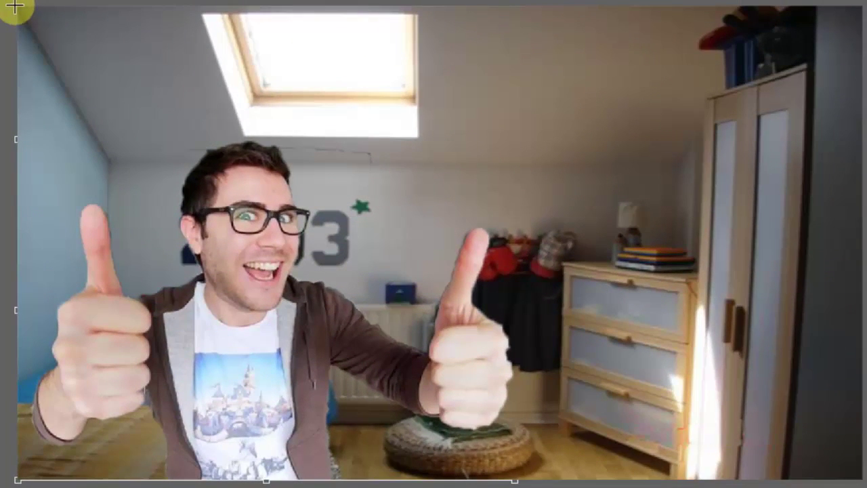
pyautogui.moveTo(26, 6)
pyautogui.mouseDown()
pyautogui.moveTo(857, 423)
pyautogui.moveTo(858, 478)
pyautogui.mouseUp()
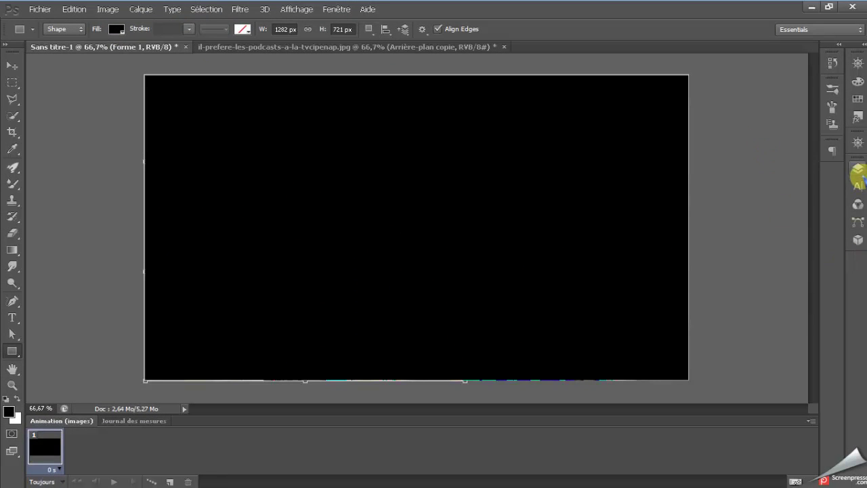
# Enable Incrustation en dégradé on Forme 1 and open its Gradient Editor
pyautogui.click(857, 173)
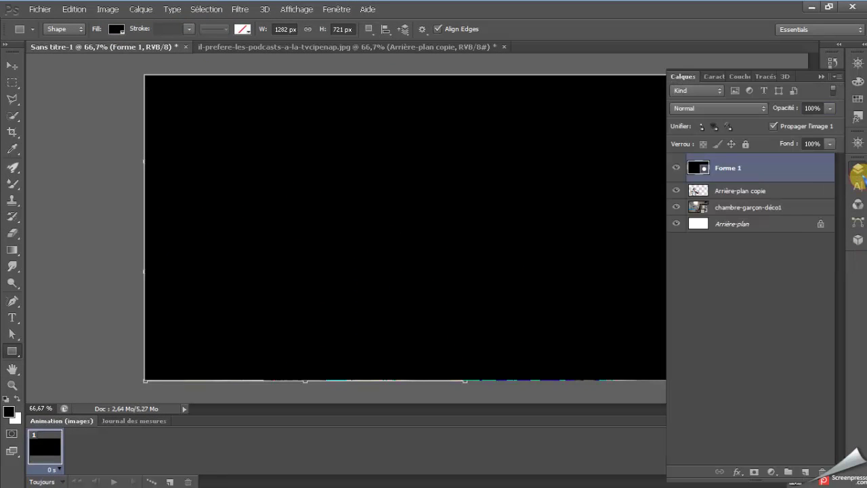
pyautogui.doubleClick(810, 169)
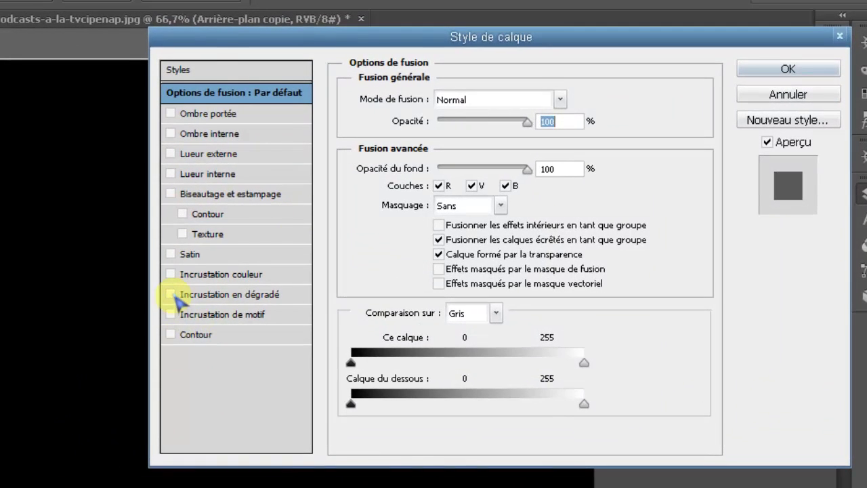
pyautogui.click(170, 294)
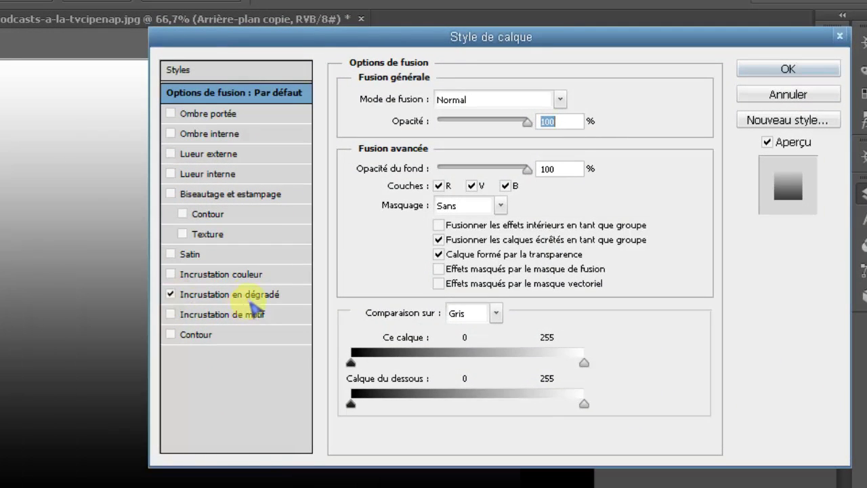
pyautogui.click(251, 295)
pyautogui.click(502, 147)
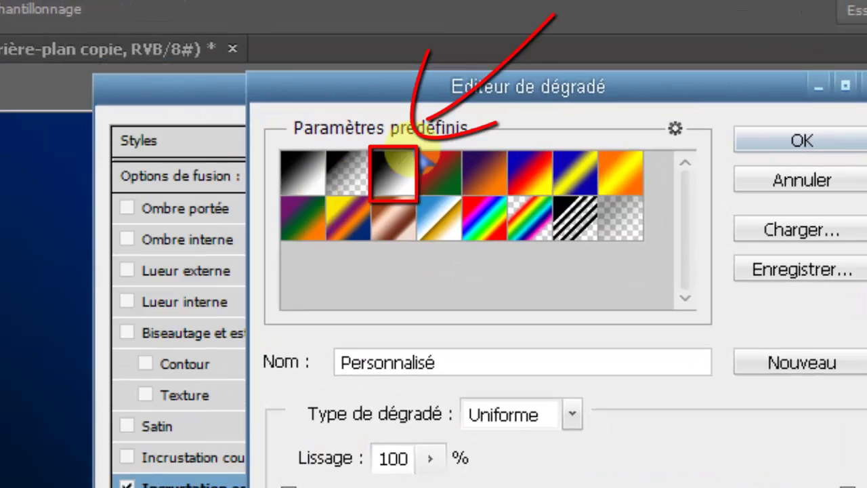
# Start from the black-to-white preset and set the left stop to dark navy
pyautogui.click(401, 182)
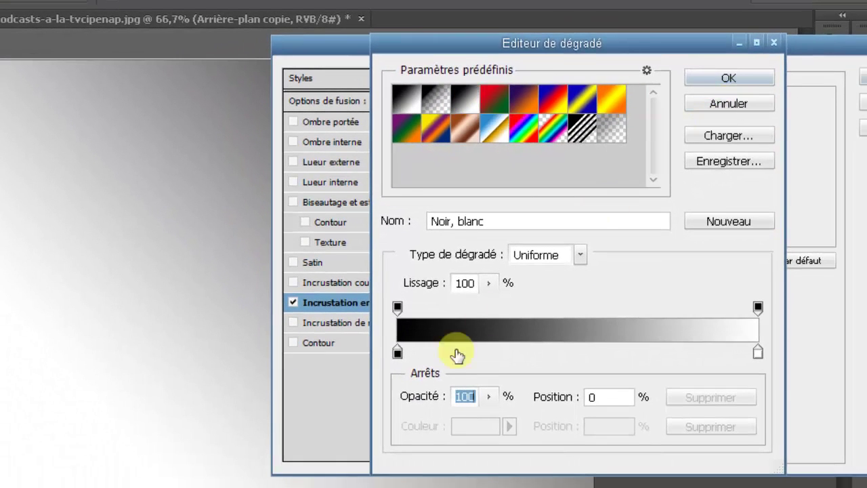
pyautogui.doubleClick(397, 353)
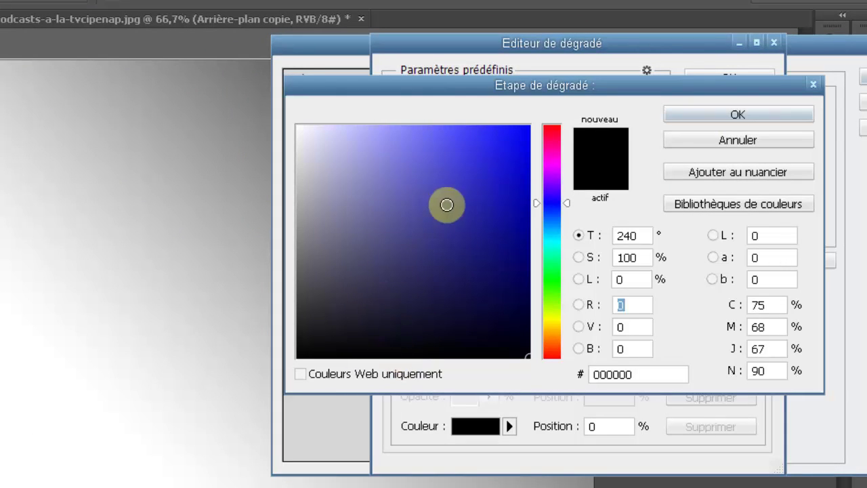
pyautogui.moveTo(449, 204)
pyautogui.mouseDown()
pyautogui.moveTo(529, 228)
pyautogui.moveTo(605, 278)
pyautogui.mouseUp()
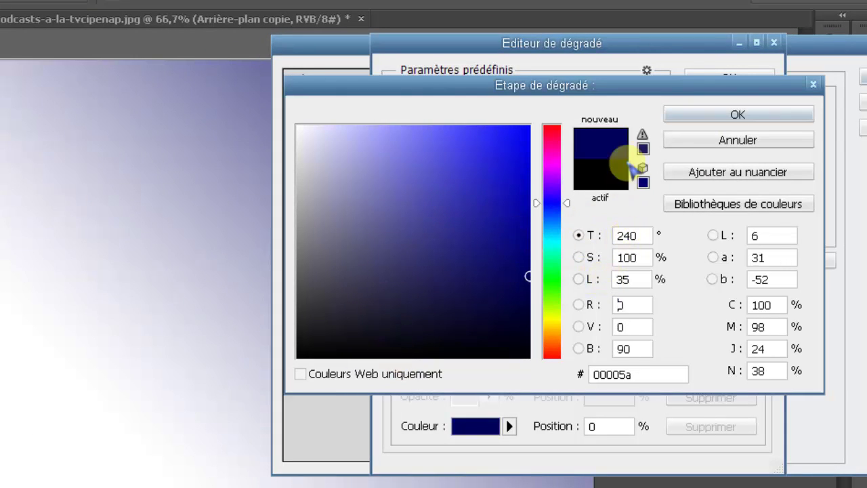
pyautogui.click(724, 116)
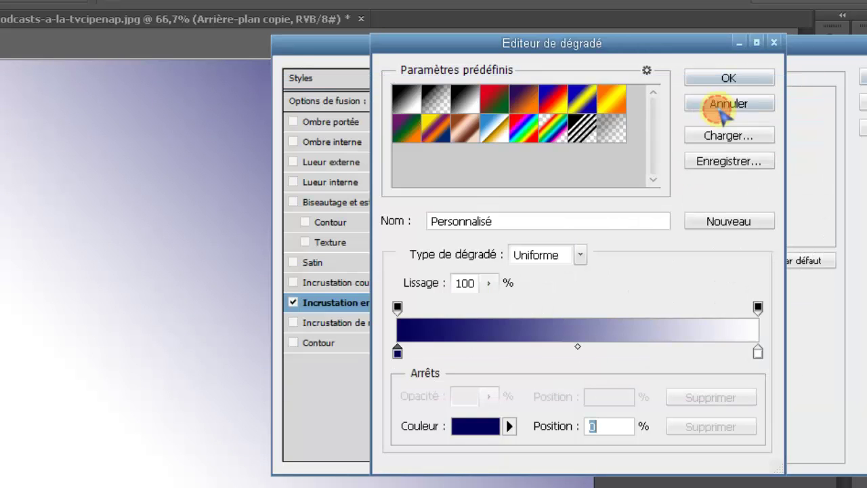
# Set the right stop to a bright saturated blue and accept the gradient
pyautogui.doubleClick(756, 353)
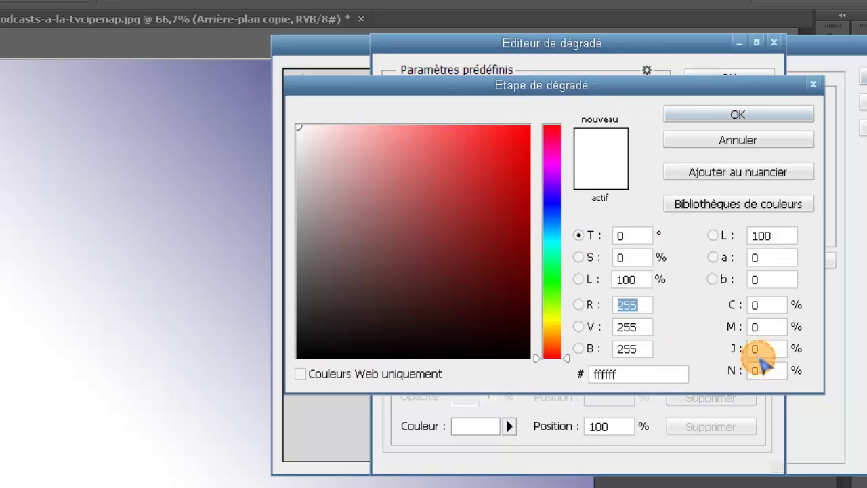
pyautogui.moveTo(391, 225)
pyautogui.mouseDown()
pyautogui.moveTo(509, 196)
pyautogui.moveTo(490, 202)
pyautogui.mouseUp()
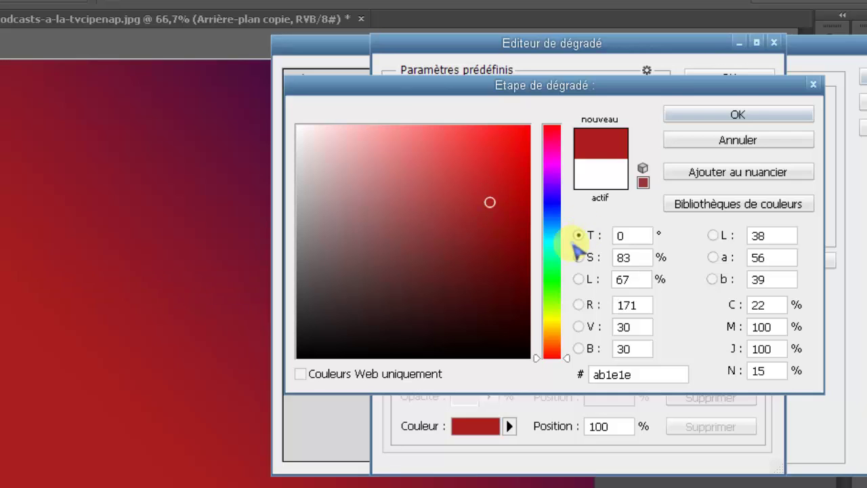
pyautogui.moveTo(554, 234); pyautogui.dragTo(555, 226)
pyautogui.moveTo(480, 197); pyautogui.dragTo(682, 52)
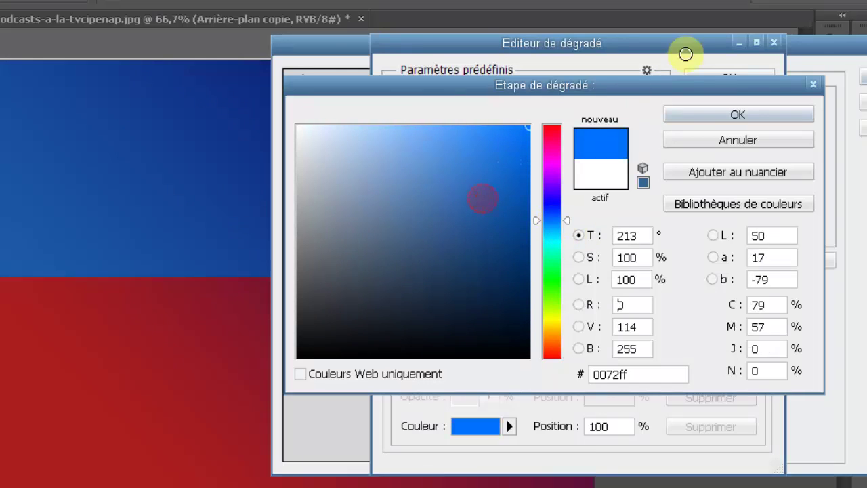
pyautogui.moveTo(551, 219)
pyautogui.mouseDown()
pyautogui.moveTo(564, 217)
pyautogui.moveTo(560, 228)
pyautogui.moveTo(553, 224)
pyautogui.mouseUp()
pyautogui.click(738, 116)
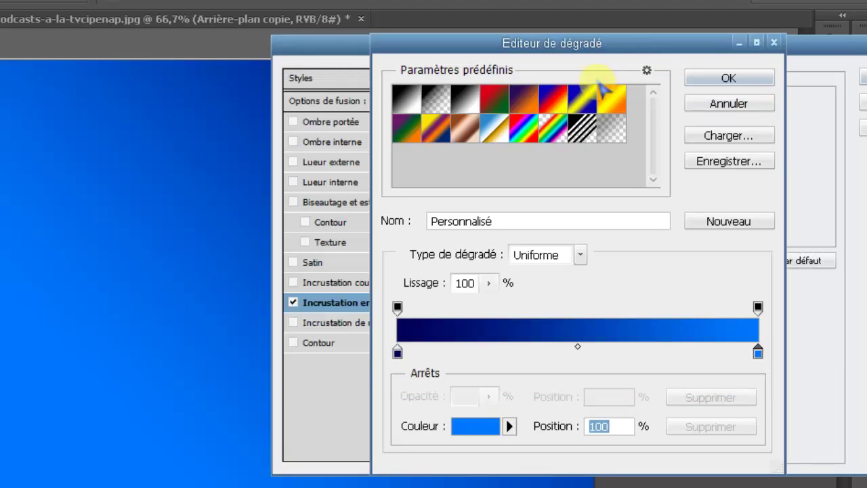
pyautogui.moveTo(554, 51); pyautogui.dragTo(563, 52)
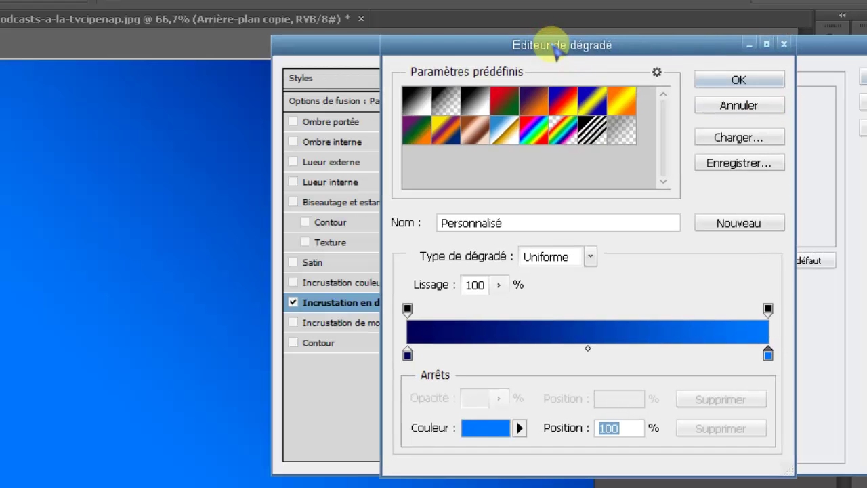
pyautogui.click(743, 82)
# Scale the gradient overlay to about 150% and apply the layer style
pyautogui.moveTo(633, 67); pyautogui.dragTo(752, 88)
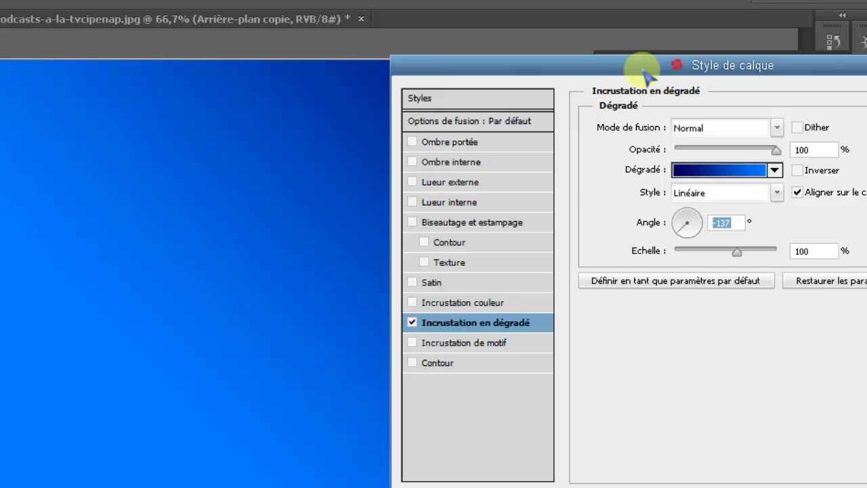
pyautogui.moveTo(681, 65); pyautogui.dragTo(604, 53)
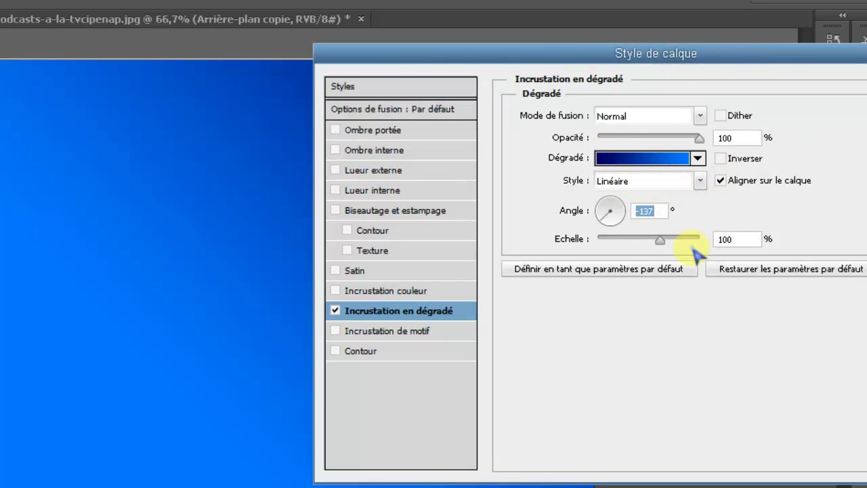
pyautogui.moveTo(675, 242); pyautogui.dragTo(696, 242)
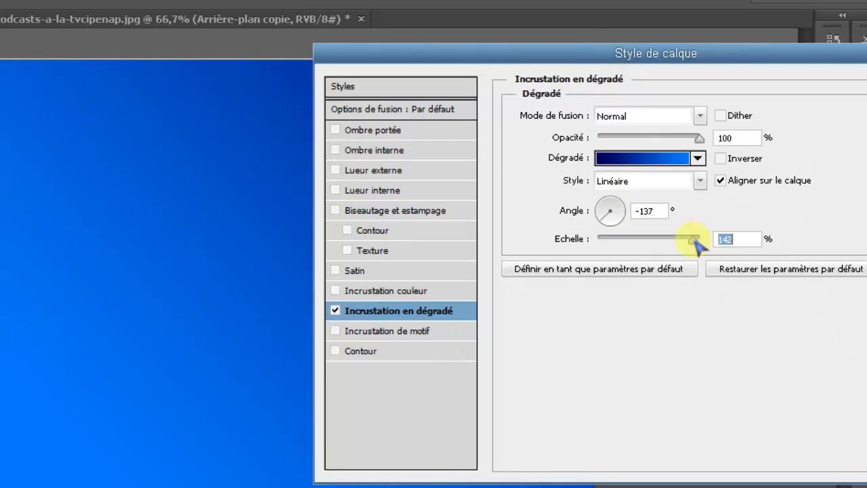
pyautogui.click(573, 420)
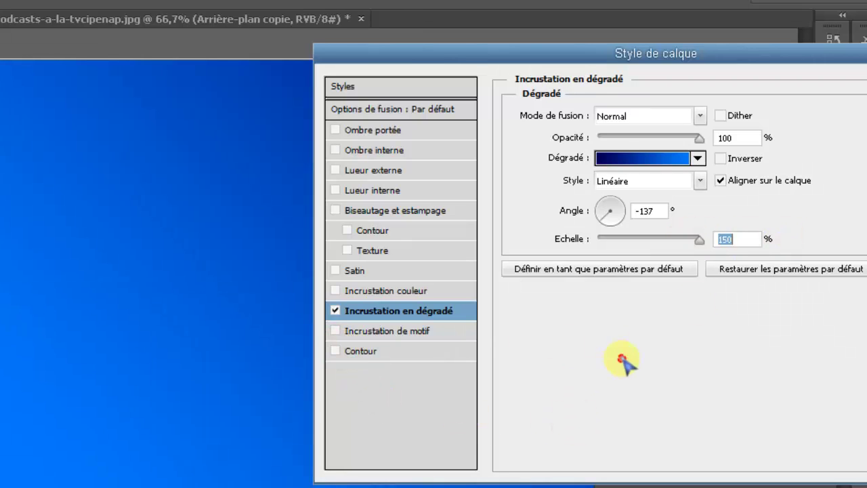
pyautogui.moveTo(583, 53); pyautogui.dragTo(411, 68)
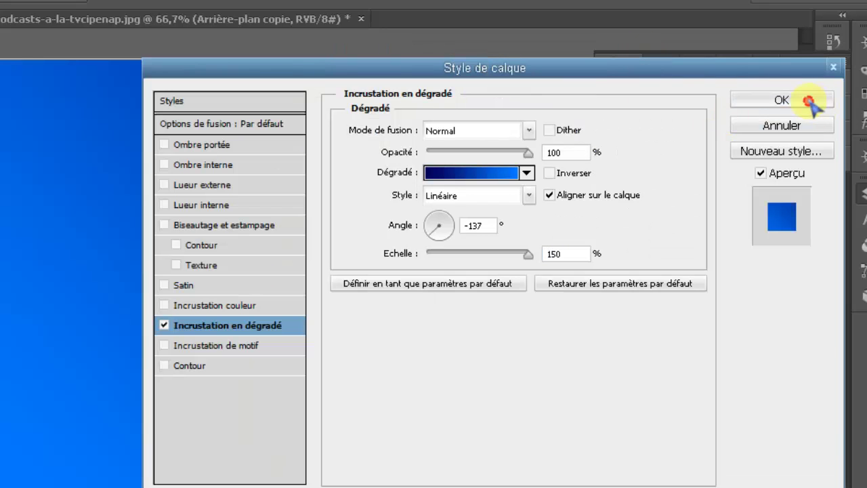
pyautogui.click(782, 100)
pyautogui.click(830, 106)
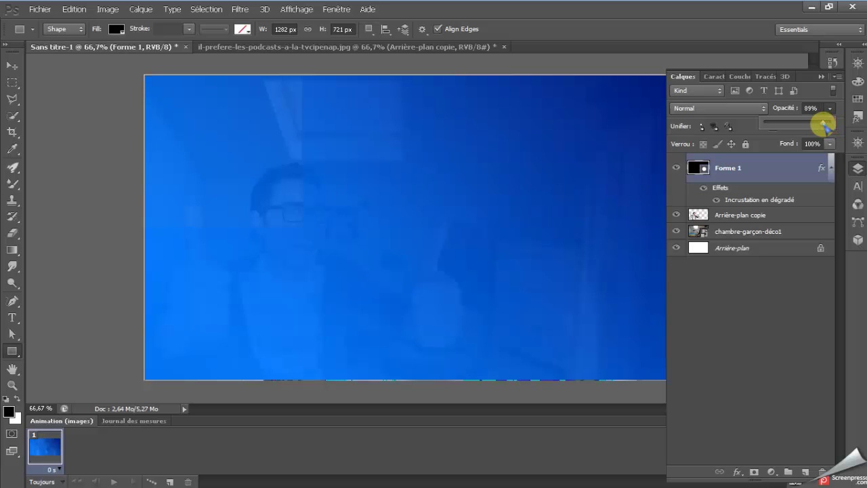
# Set Forme 1 to 91% opacity and move it beneath the man's layer
pyautogui.moveTo(822, 123); pyautogui.dragTo(823, 124)
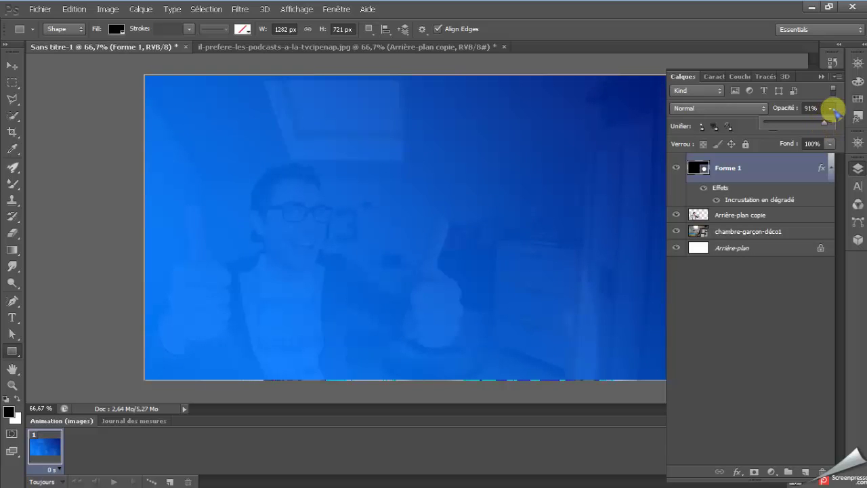
pyautogui.click(830, 108)
pyautogui.moveTo(757, 185); pyautogui.dragTo(762, 230)
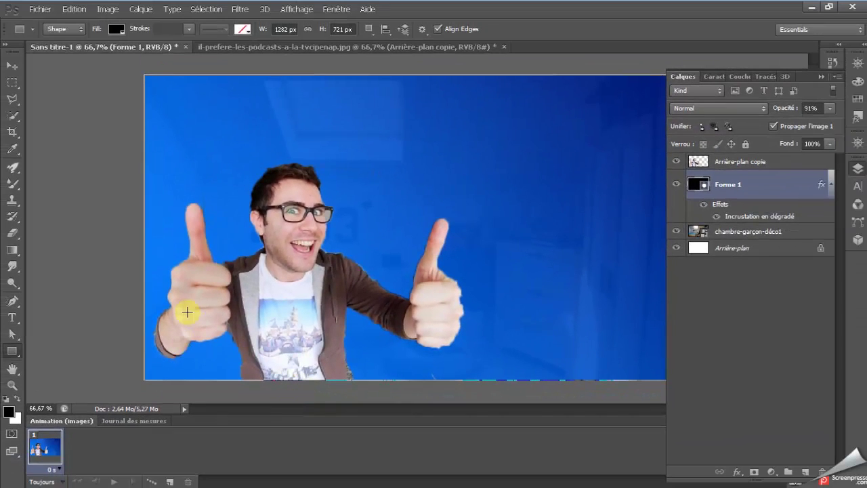
pyautogui.click(14, 234)
# Erase the leftover background fringe around the man's raised thumbs on the Arrière-plan copie layer
pyautogui.click(506, 331)
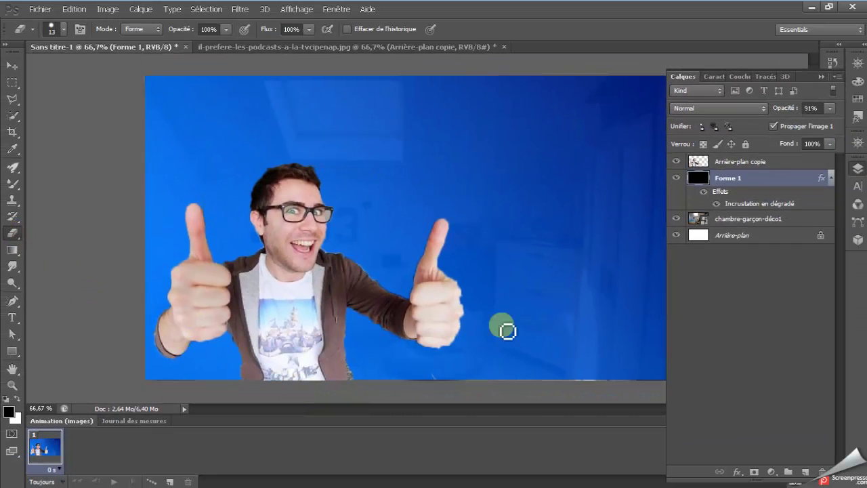
pyautogui.click(764, 160)
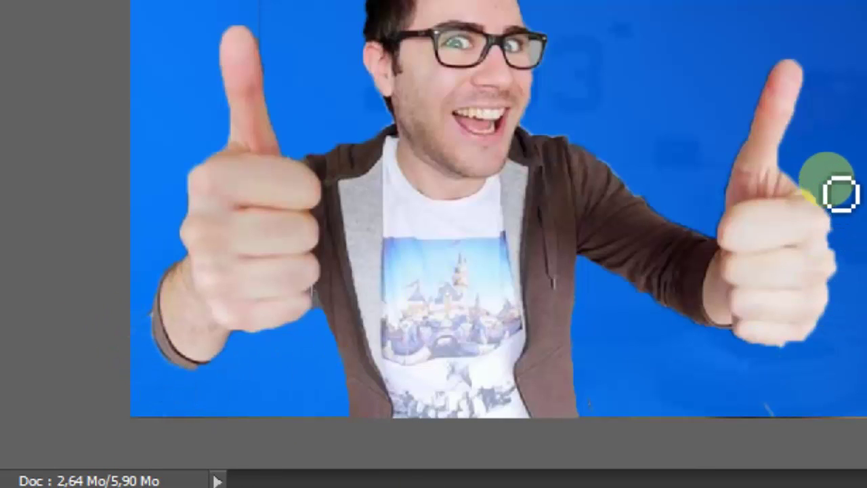
pyautogui.click(831, 210)
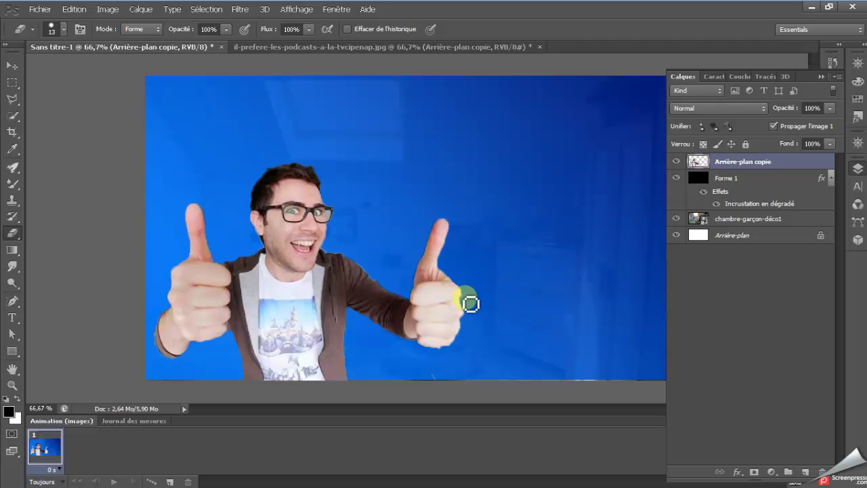
pyautogui.click(436, 348)
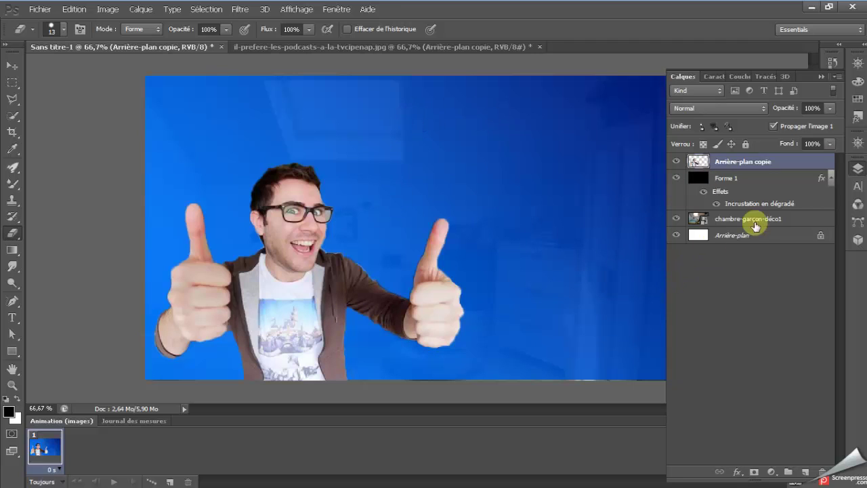
# Give the Forme 1 layer a 20 px inside stroke in near-black #151515
pyautogui.click(783, 179)
pyautogui.doubleClick(784, 180)
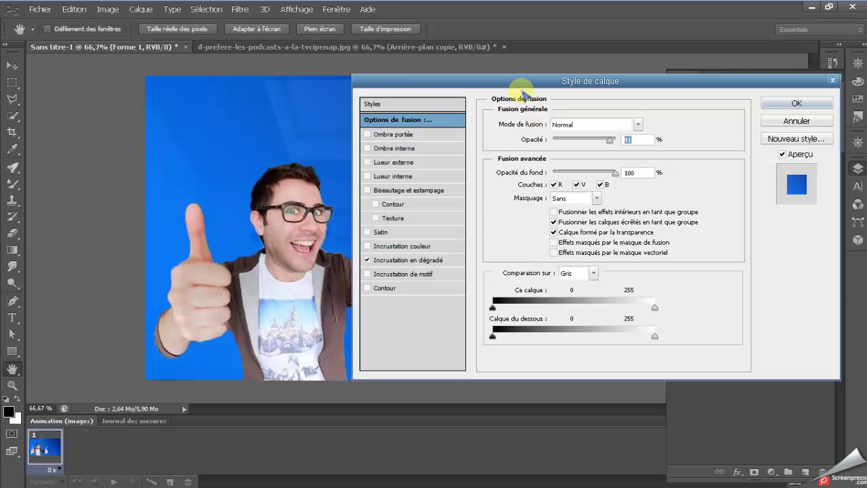
pyautogui.moveTo(577, 76); pyautogui.dragTo(624, 65)
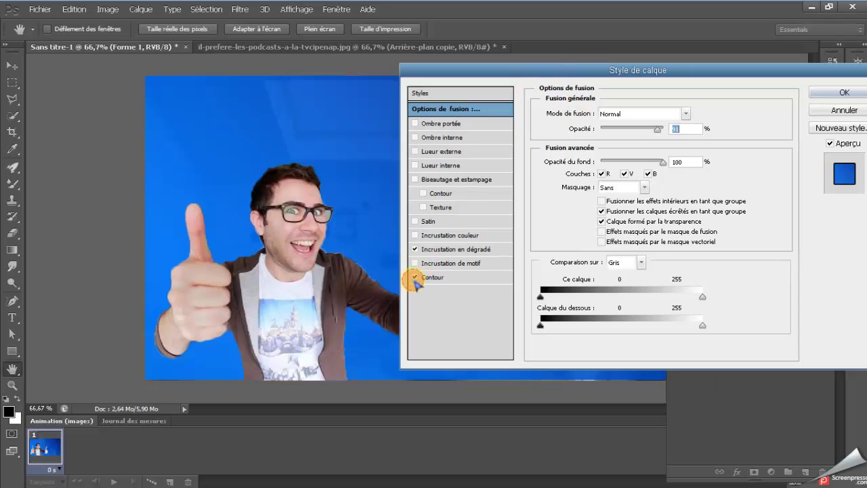
pyautogui.click(450, 279)
pyautogui.write('20')
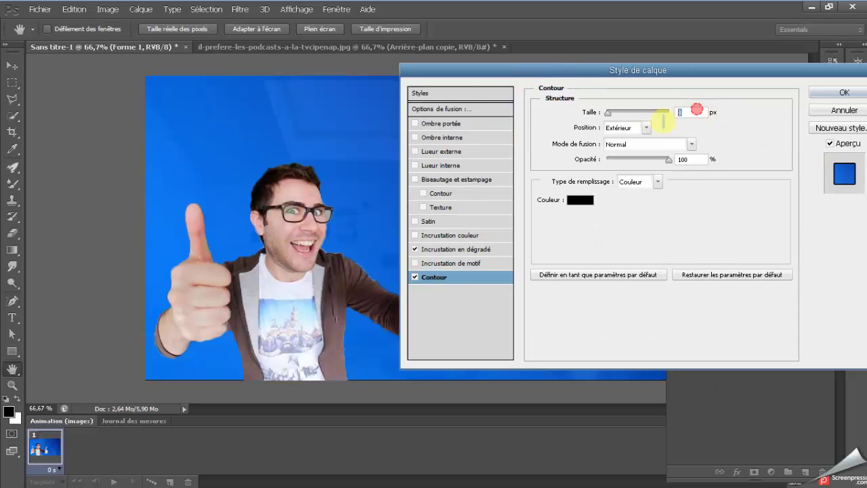
pyautogui.click(580, 200)
pyautogui.moveTo(485, 254); pyautogui.dragTo(431, 274)
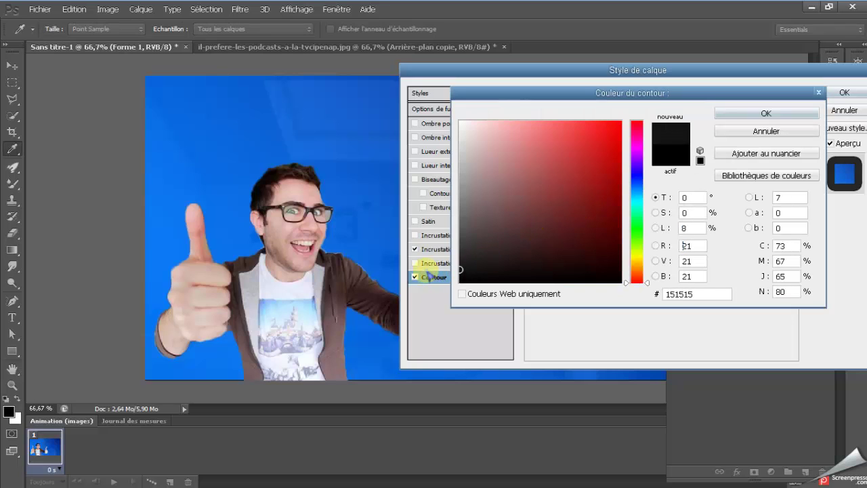
pyautogui.click(766, 113)
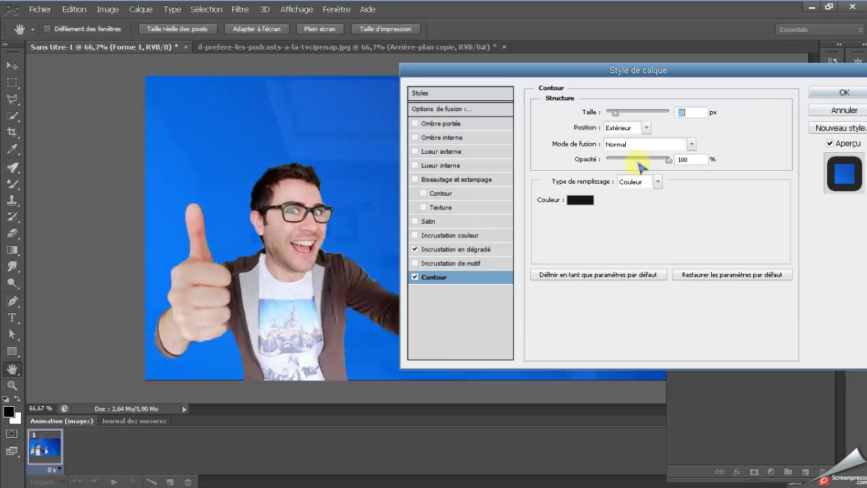
pyautogui.click(627, 129)
pyautogui.click(630, 149)
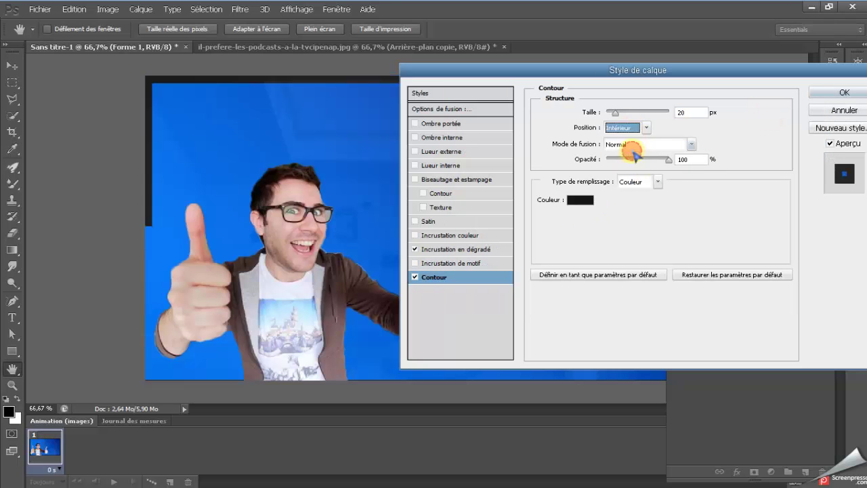
pyautogui.click(826, 99)
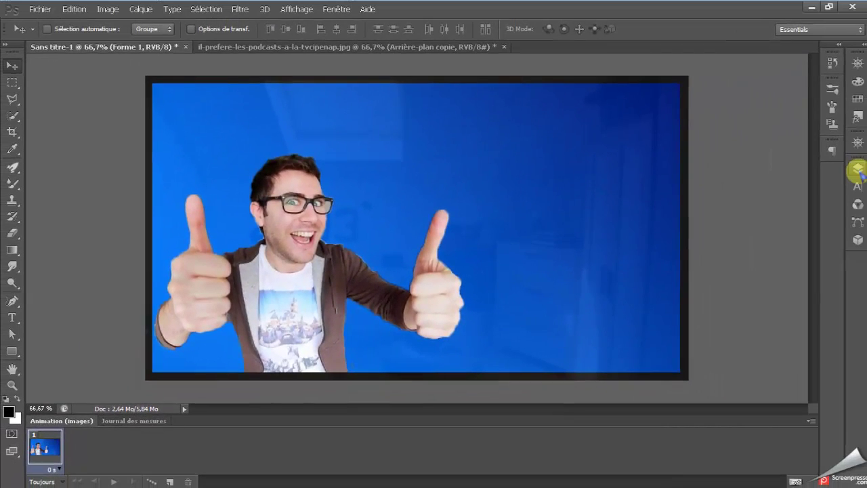
# Collapse the Layers panel and draw a paragraph text box across the top of the image
pyautogui.click(858, 169)
pyautogui.click(858, 169)
pyautogui.click(13, 332)
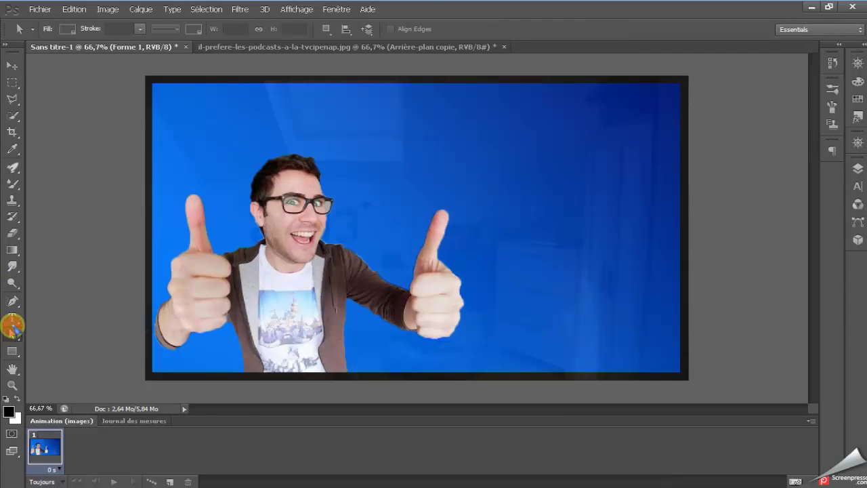
pyautogui.click(13, 317)
pyautogui.moveTo(197, 94); pyautogui.dragTo(667, 174)
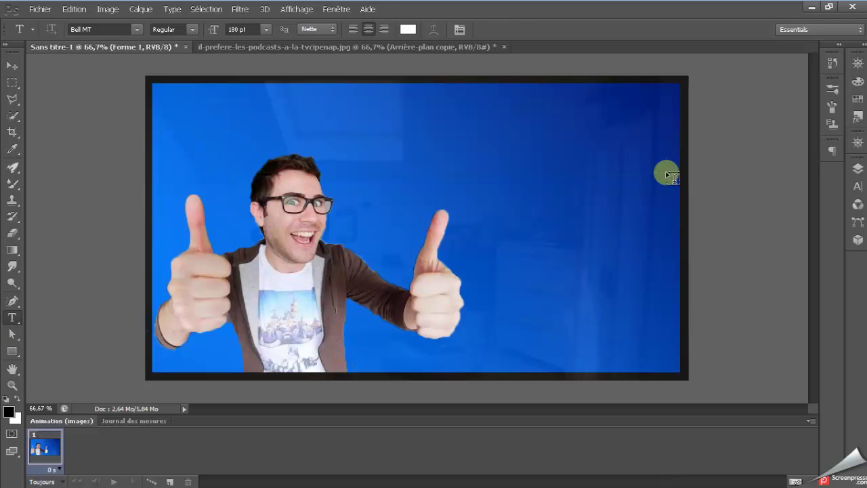
pyautogui.click(427, 130)
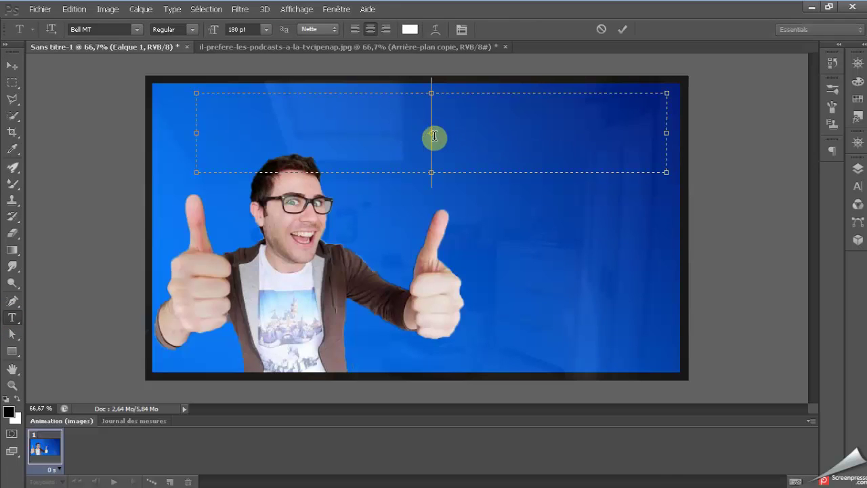
# Enter the 100 pt title 'Votre sujet' and commit it
pyautogui.click(247, 29)
pyautogui.write('100')
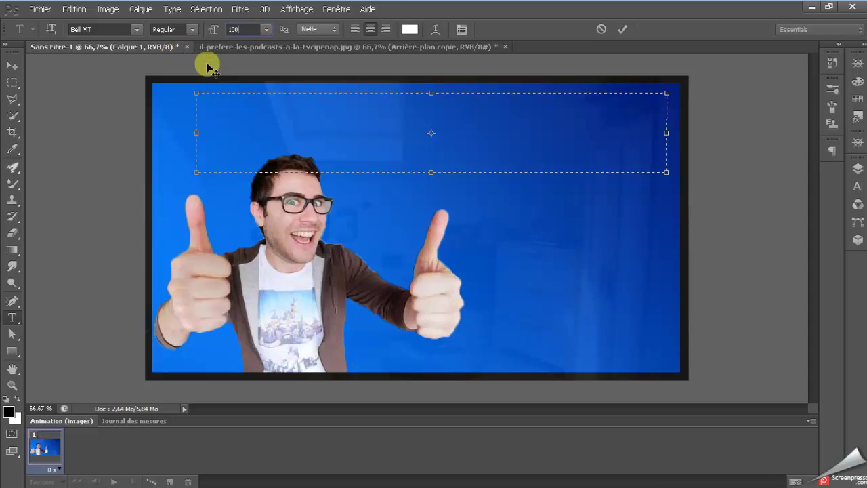
pyautogui.press('Return')
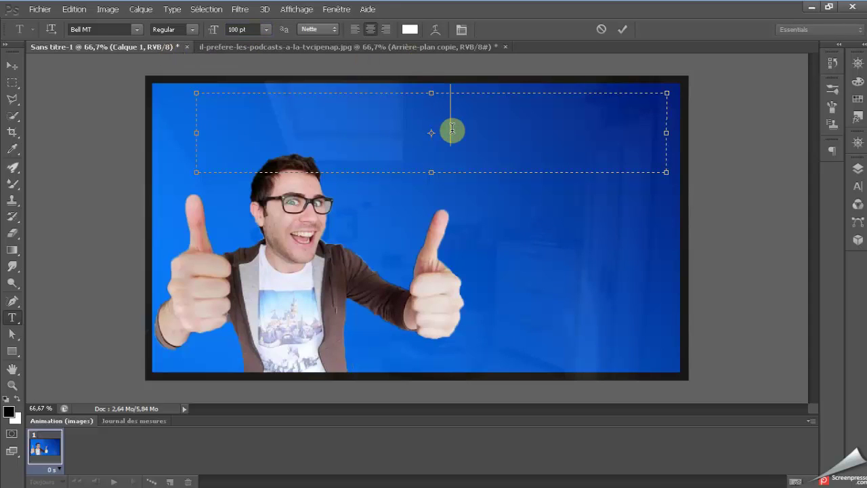
pyautogui.write('Votre')
pyautogui.write('su')
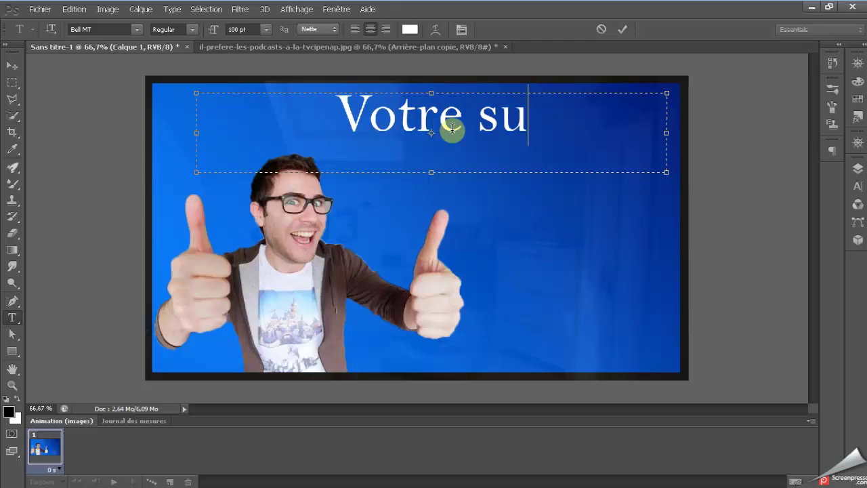
pyautogui.write('jet ')
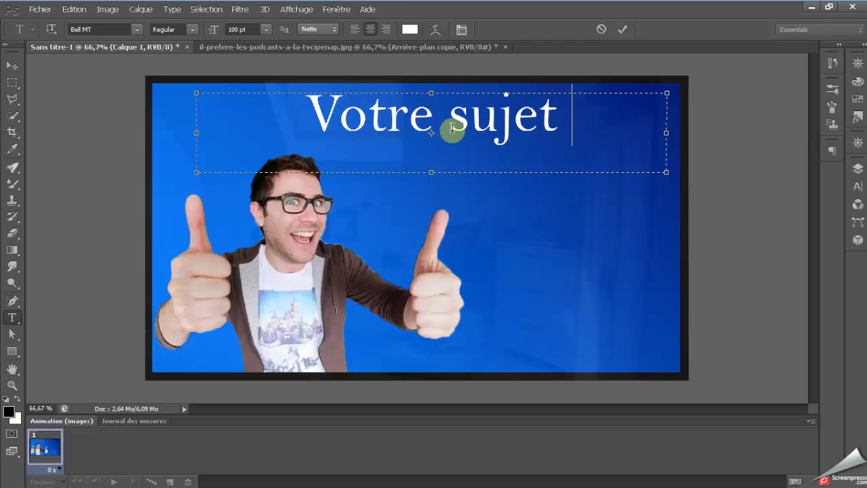
pyautogui.write('ici')
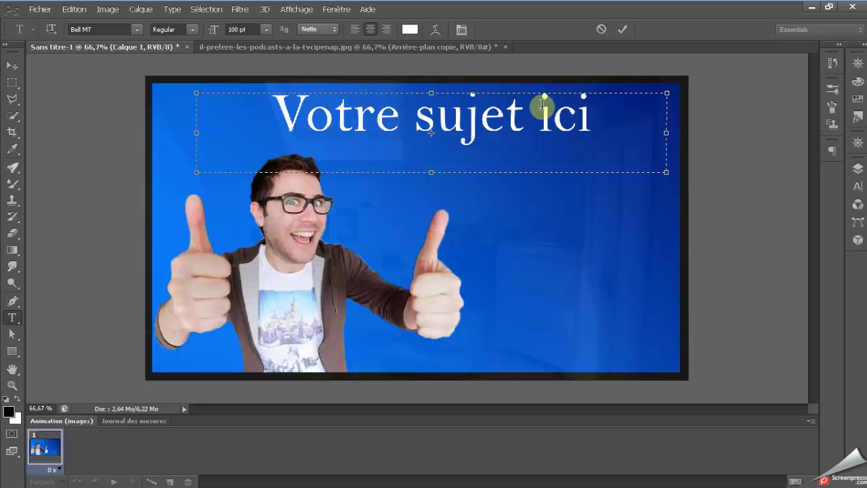
pyautogui.press('BackSpace')
pyautogui.press('BackSpace')
pyautogui.press('BackSpace')
pyautogui.press('BackSpace')
pyautogui.click(623, 31)
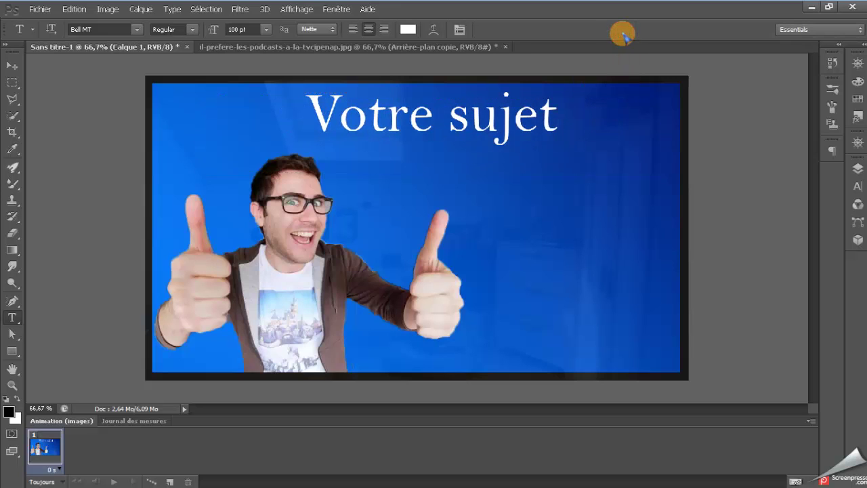
pyautogui.click(432, 121)
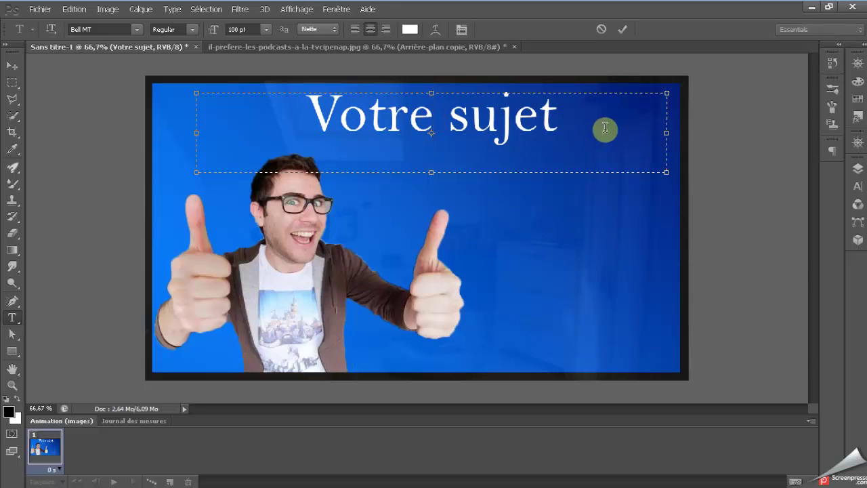
# Select the whole 'Votre sujet' title and scrub its font size upward
pyautogui.moveTo(604, 126); pyautogui.dragTo(205, 129)
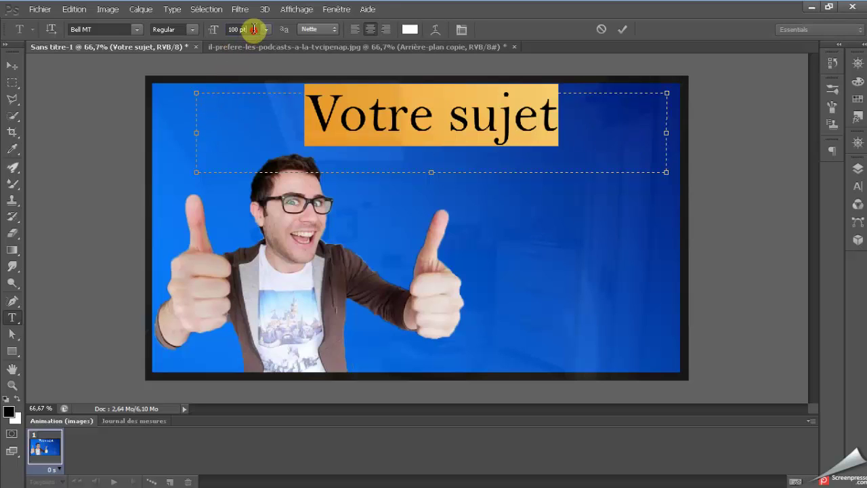
pyautogui.scroll(12, 254, 29)
pyautogui.scroll(13, 253, 29)
pyautogui.scroll(12, 253, 30)
pyautogui.scroll(13, 253, 29)
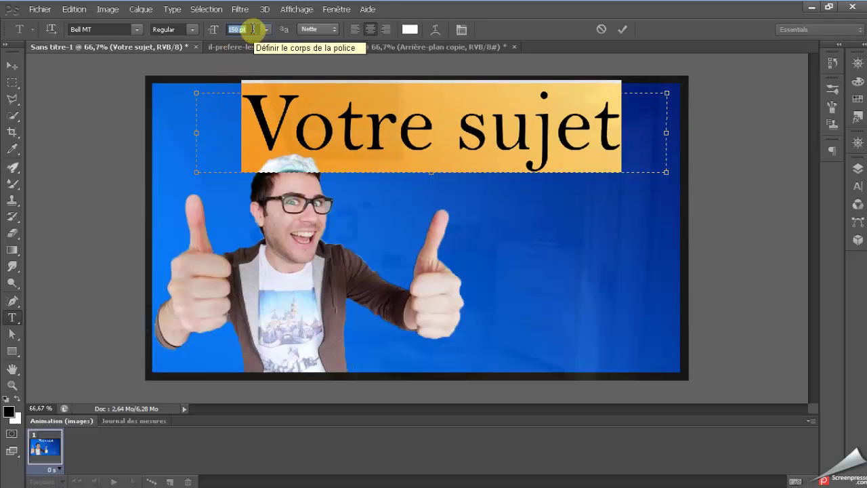
pyautogui.scroll(6, 253, 29)
pyautogui.scroll(7, 253, 29)
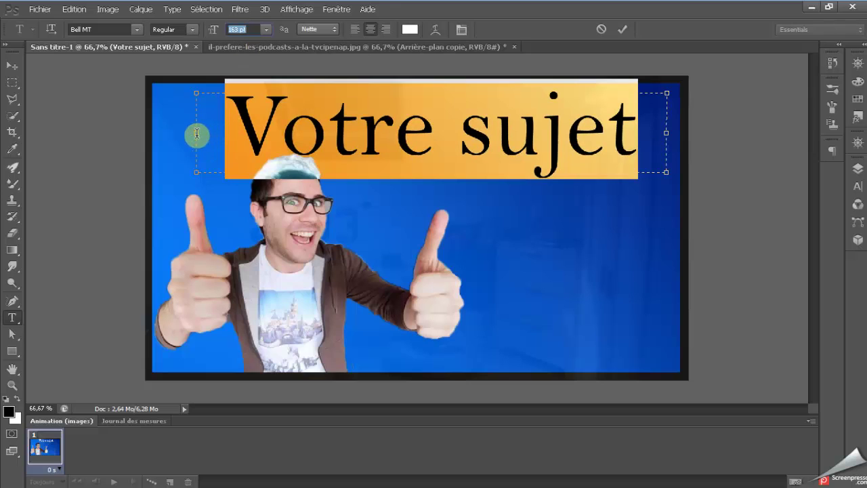
# Widen the title box leftward, bring the size up to 199 pt, and shift the title slightly
pyautogui.moveTo(196, 172); pyautogui.dragTo(160, 182)
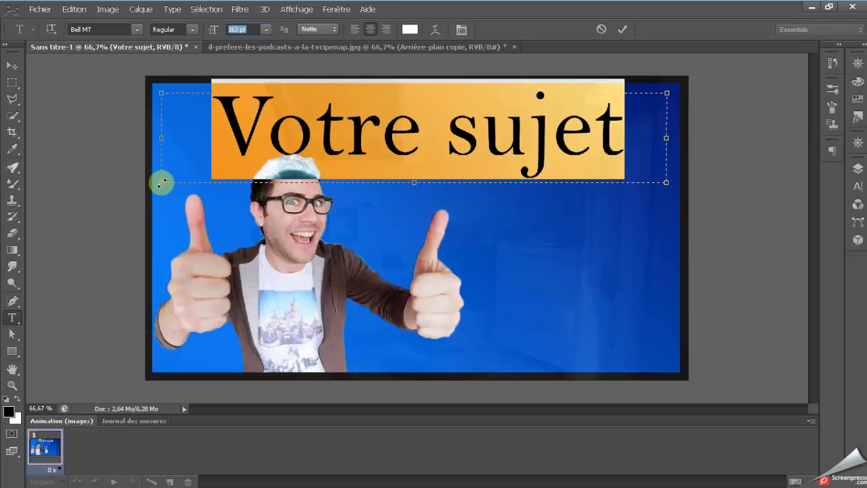
pyautogui.scroll(7, 253, 29)
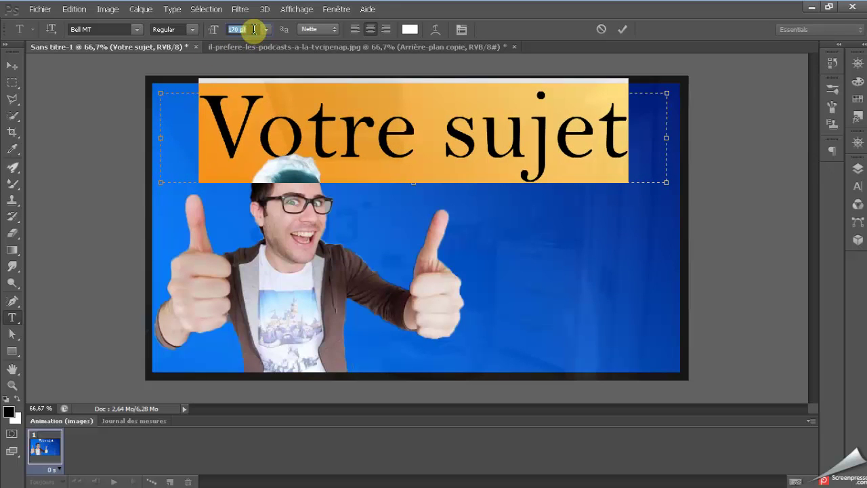
pyautogui.scroll(7, 253, 29)
pyautogui.scroll(7, 253, 29)
pyautogui.scroll(6, 253, 30)
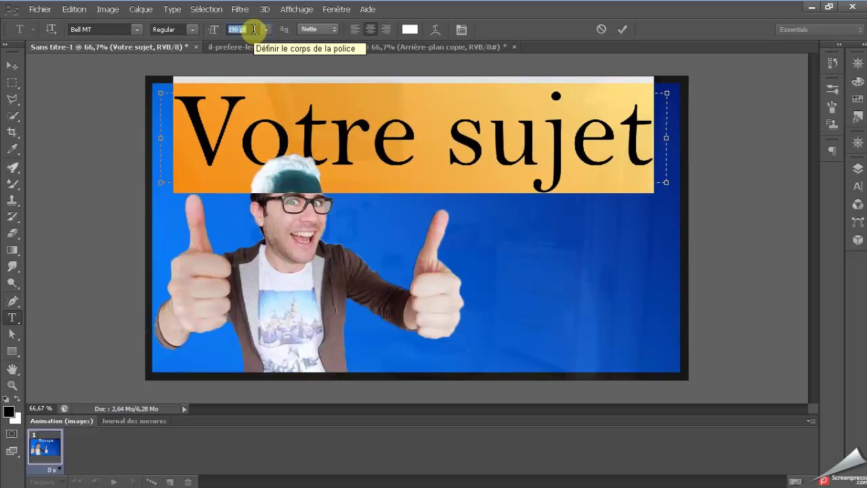
pyautogui.scroll(1, 253, 29)
pyautogui.scroll(2, 253, 29)
pyautogui.scroll(1, 253, 29)
pyautogui.scroll(2, 253, 29)
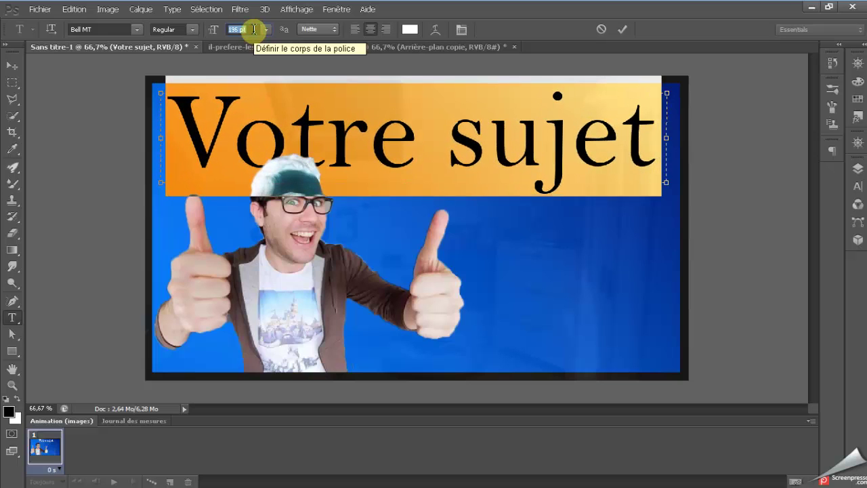
pyautogui.scroll(3, 254, 30)
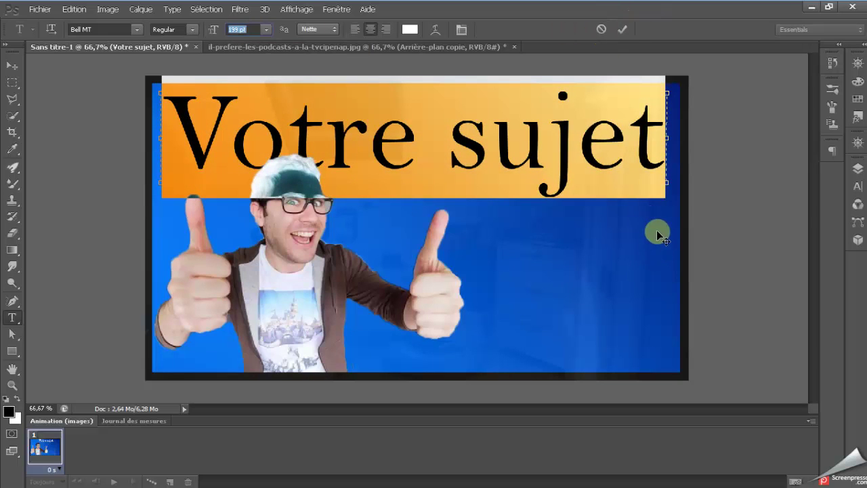
pyautogui.moveTo(669, 205)
pyautogui.mouseDown()
pyautogui.moveTo(686, 217)
pyautogui.moveTo(675, 214)
pyautogui.mouseUp()
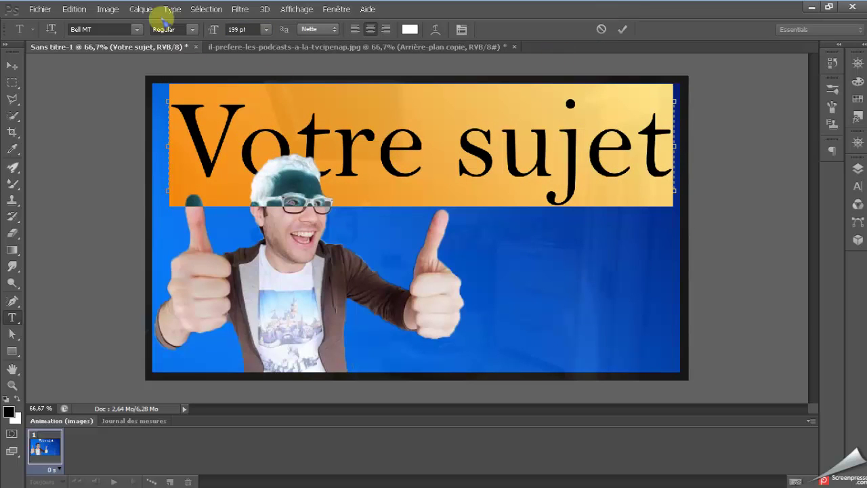
# Change the title's font to ETH
pyautogui.click(137, 29)
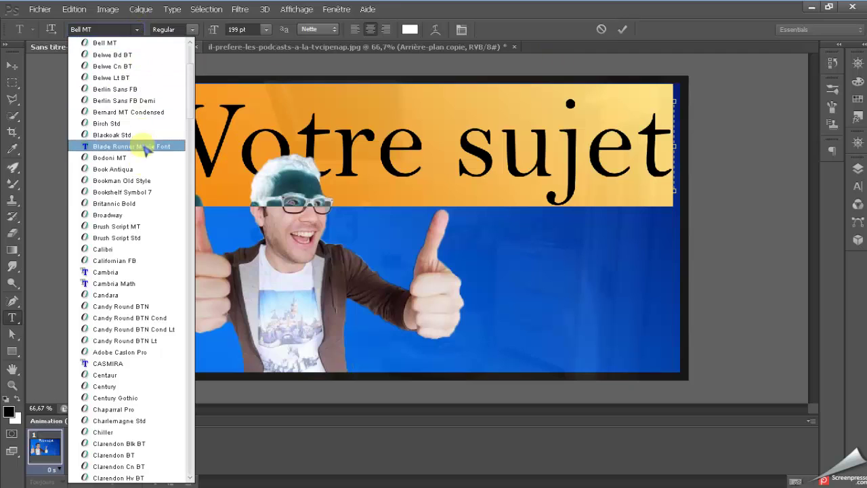
pyautogui.scroll(-4, 140, 203)
pyautogui.scroll(-1, 141, 210)
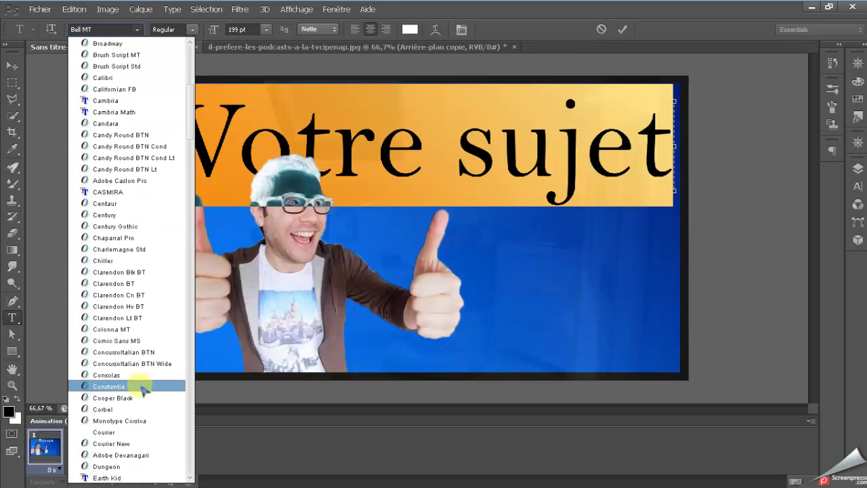
pyautogui.scroll(-2, 144, 298)
pyautogui.scroll(-1, 144, 284)
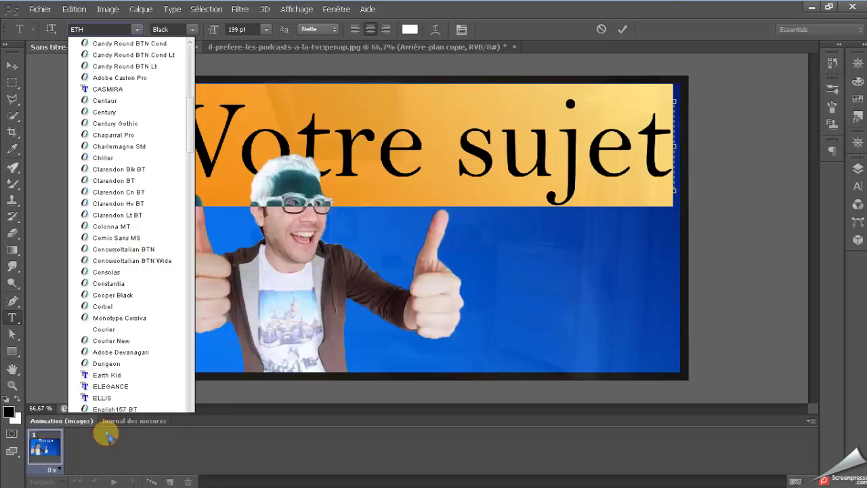
pyautogui.click(107, 433)
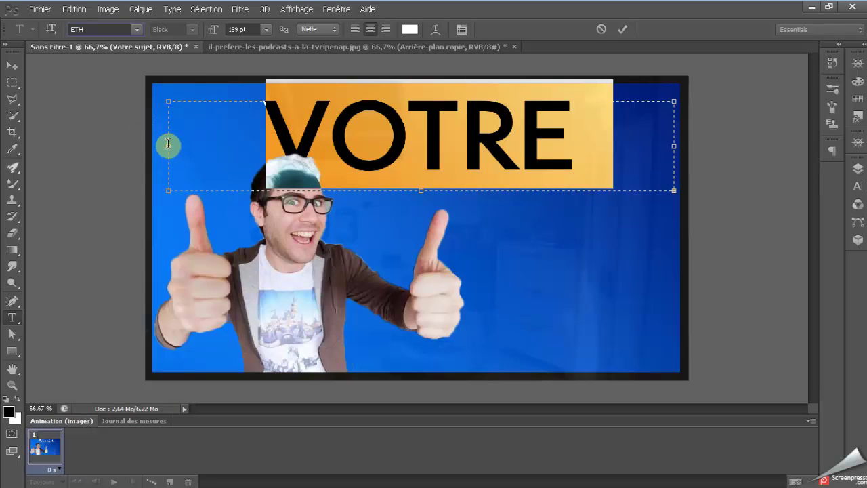
# Set the title size to 164 pt and widen its text box so VOTRE SUJET fits on one line
pyautogui.click(251, 26)
pyautogui.scroll(-5, 251, 27)
pyautogui.scroll(-10, 250, 26)
pyautogui.scroll(-10, 250, 27)
pyautogui.scroll(-12, 250, 26)
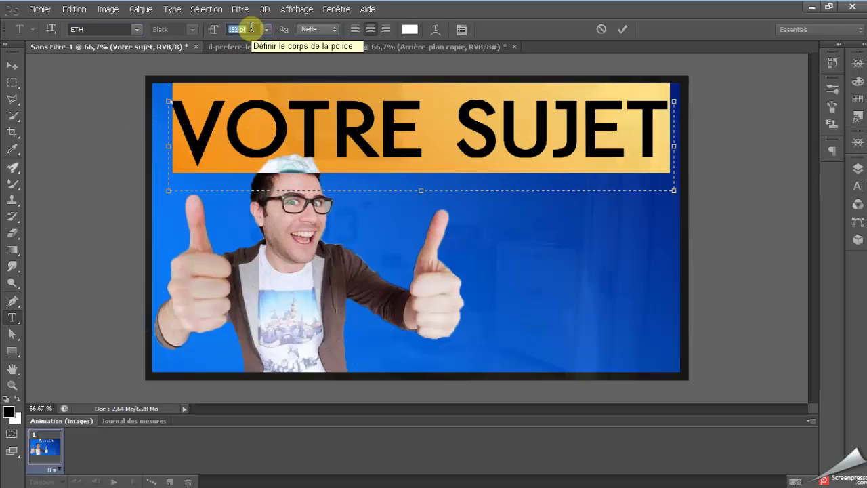
pyautogui.scroll(5, 251, 26)
pyautogui.scroll(5, 251, 26)
pyautogui.scroll(-8, 250, 27)
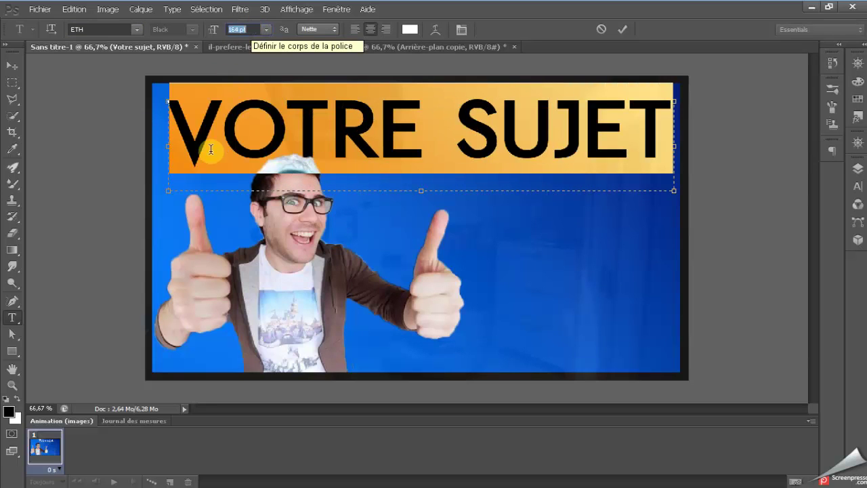
pyautogui.moveTo(166, 192); pyautogui.dragTo(148, 195)
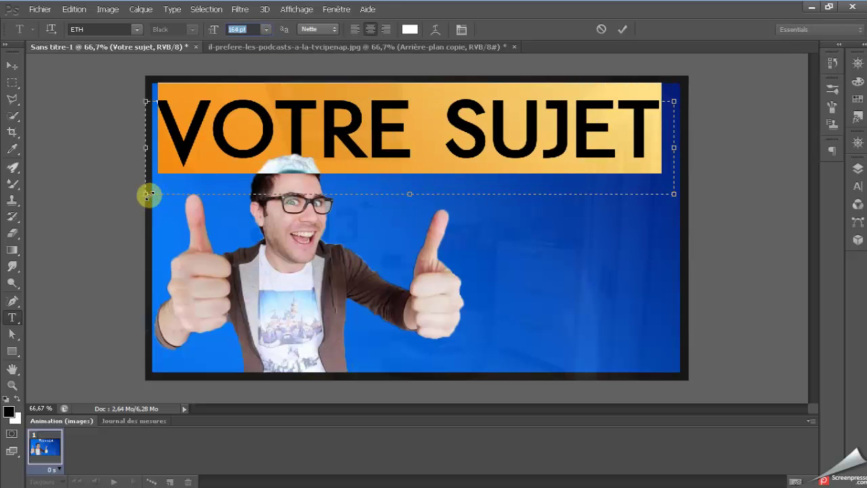
pyautogui.moveTo(108, 154); pyautogui.dragTo(115, 158)
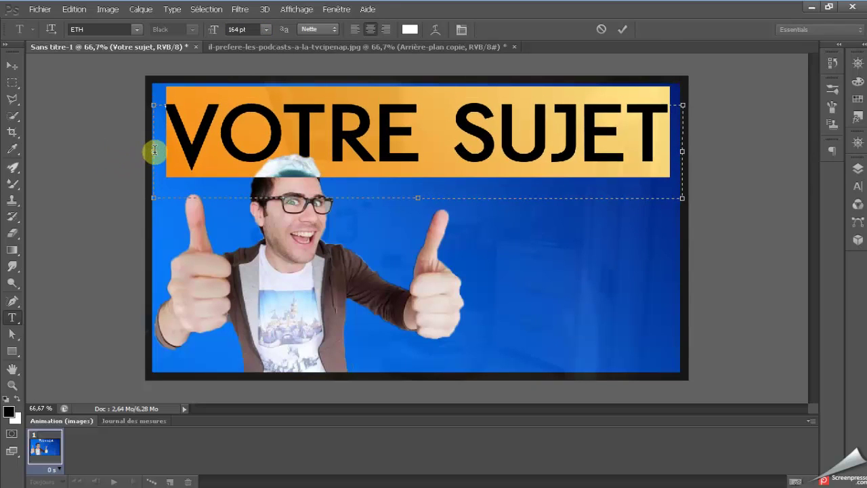
pyautogui.moveTo(153, 152); pyautogui.dragTo(145, 153)
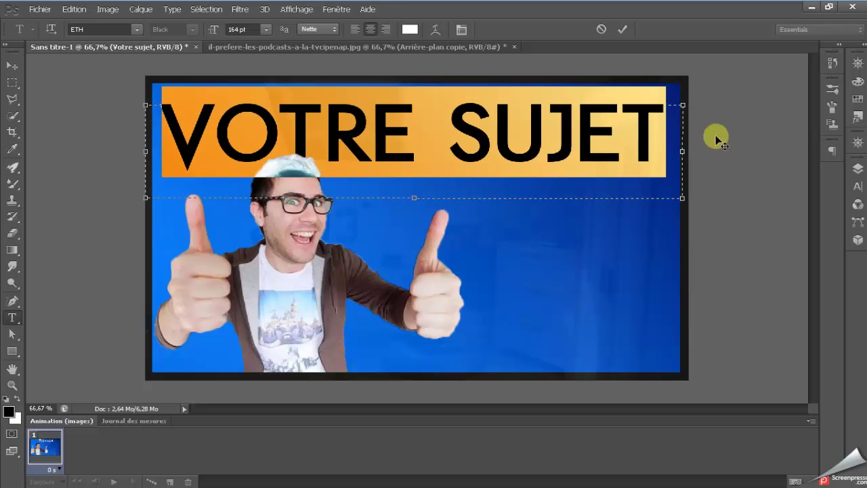
# Commit the title text and nudge it a few pixels right and down
pyautogui.click(623, 30)
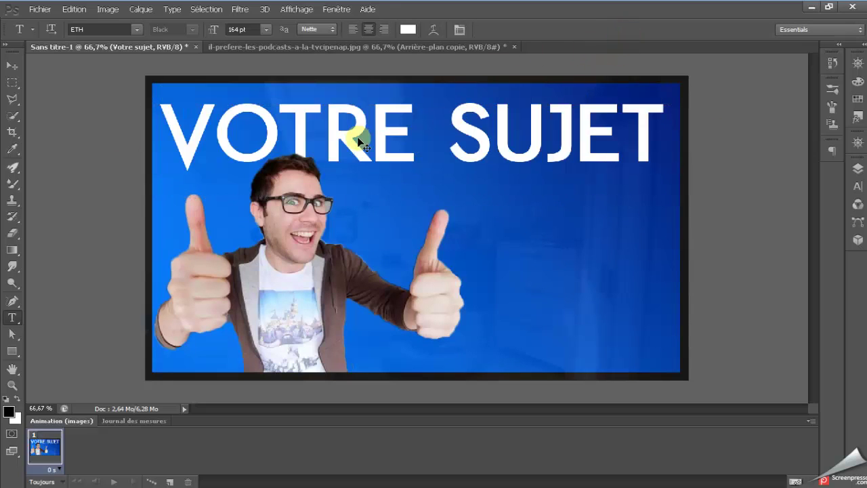
pyautogui.click(9, 67)
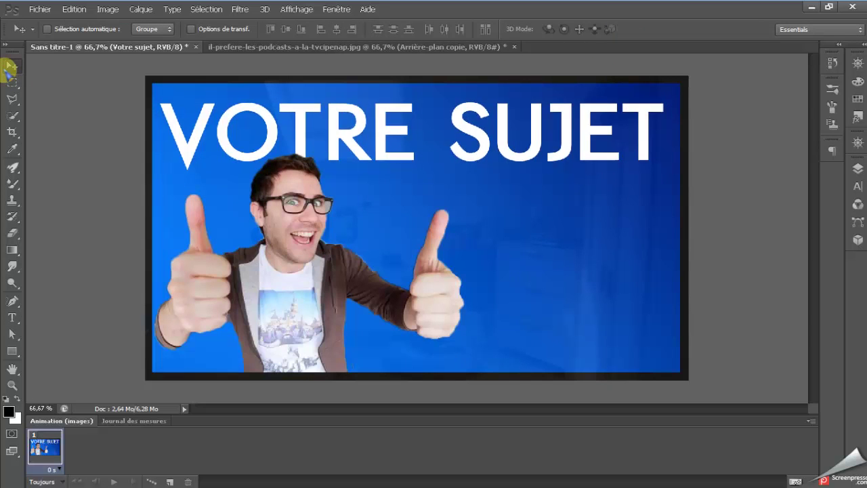
pyautogui.press('Right')
pyautogui.press('Right')
pyautogui.press('Right')
pyautogui.press('Right')
pyautogui.press('Right')
pyautogui.press('Right')
pyautogui.press('Right')
pyautogui.press('Right')
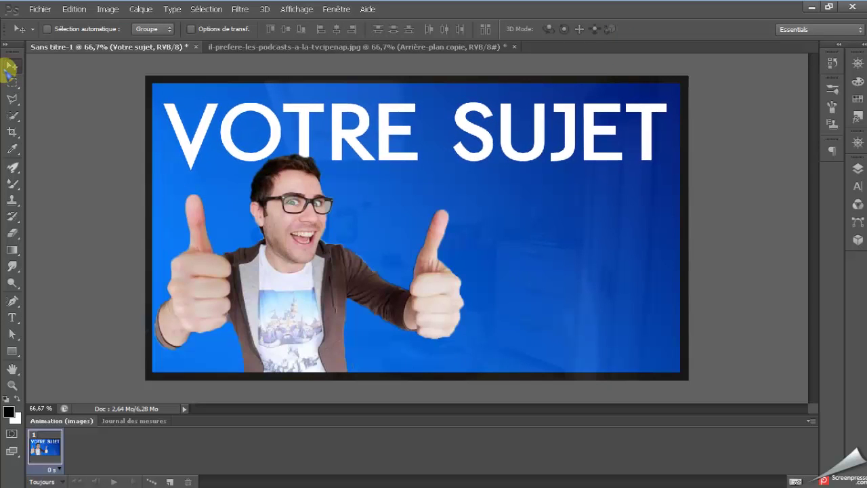
pyautogui.press('Right')
pyautogui.press('Right')
pyautogui.press('Down')
pyautogui.press('Down')
pyautogui.press('Down')
pyautogui.press('Right')
pyautogui.press('Down')
pyautogui.press('Right')
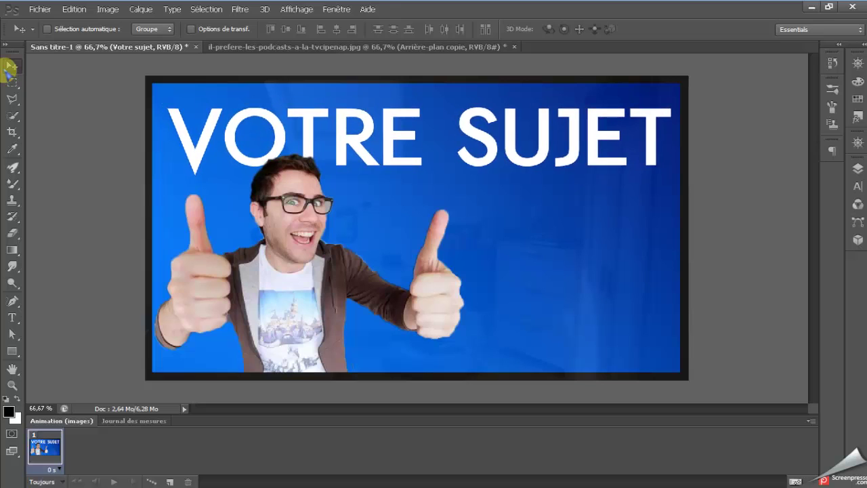
# Stretch the title vertically to about 114% toward the top edge, then nudge it again
pyautogui.hotkey('ctrl', 't')
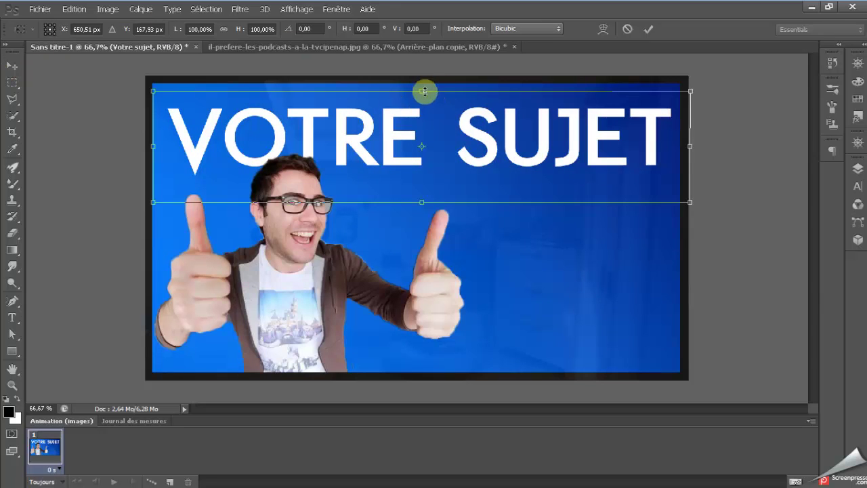
pyautogui.moveTo(422, 90); pyautogui.dragTo(417, 82)
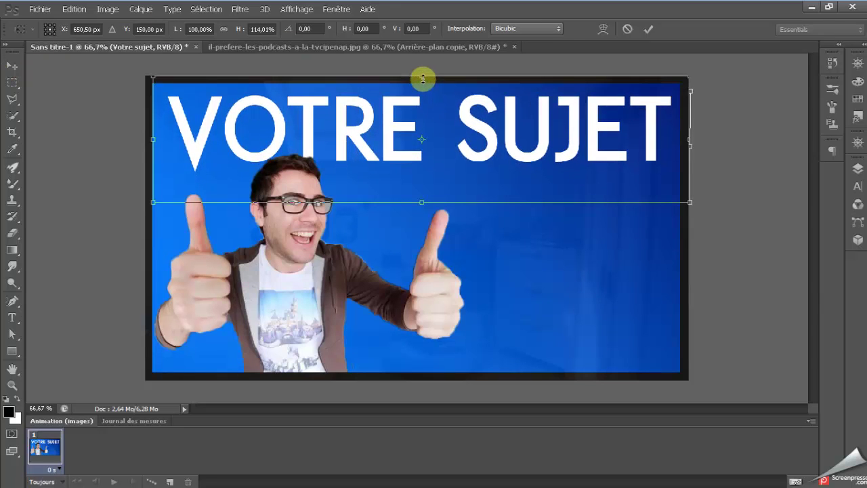
pyautogui.click(648, 28)
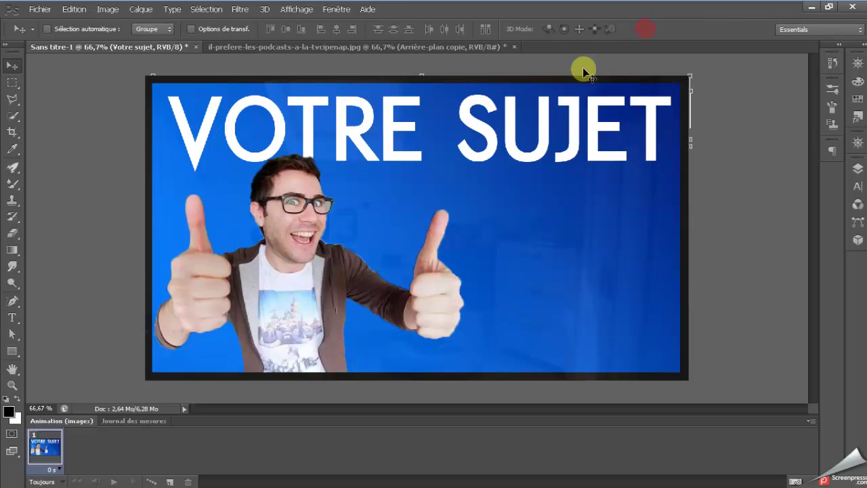
pyautogui.press('Down')
pyautogui.press('Down')
pyautogui.press('Down')
pyautogui.press('Right')
pyautogui.press('Right')
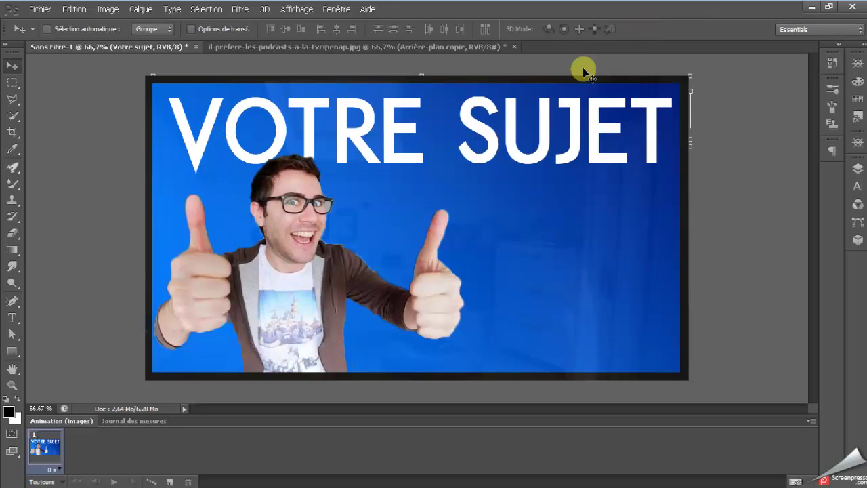
pyautogui.press('Right')
pyautogui.press('Right')
pyautogui.press('Right')
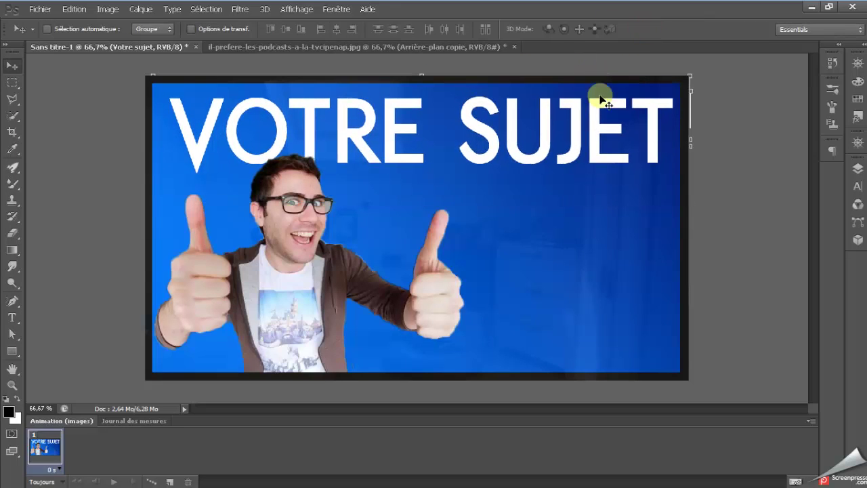
pyautogui.click(857, 169)
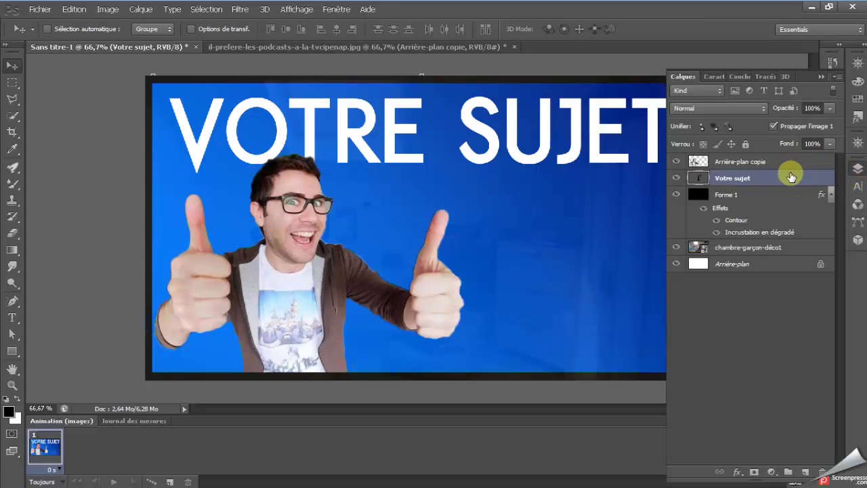
# Add a drop shadow with a 16 px distance to the VOTRE SUJET layer
pyautogui.doubleClick(791, 177)
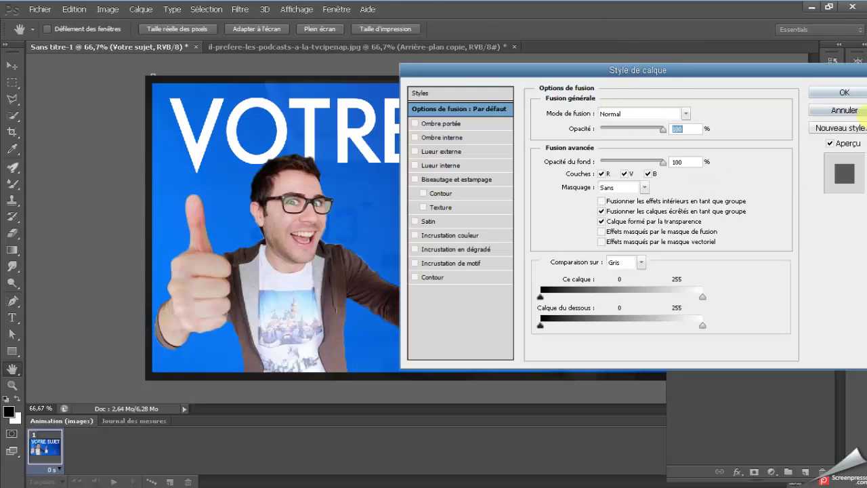
pyautogui.click(415, 124)
pyautogui.click(467, 125)
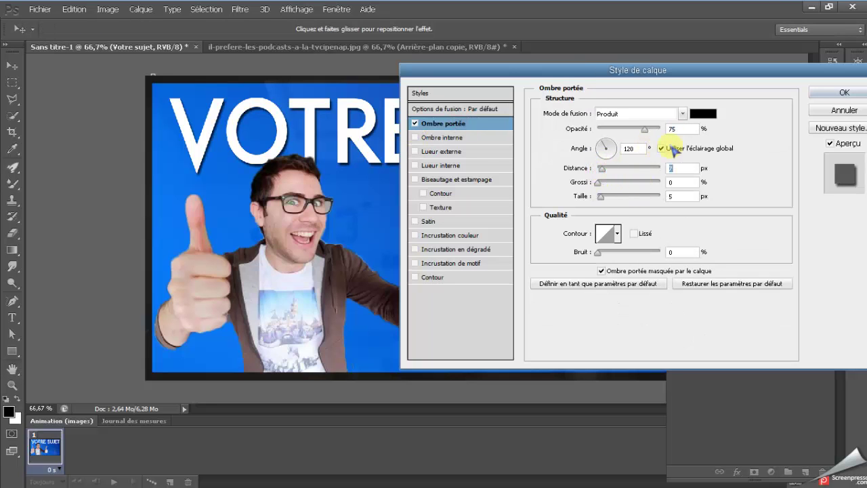
pyautogui.click(614, 155)
pyautogui.moveTo(605, 171); pyautogui.dragTo(605, 200)
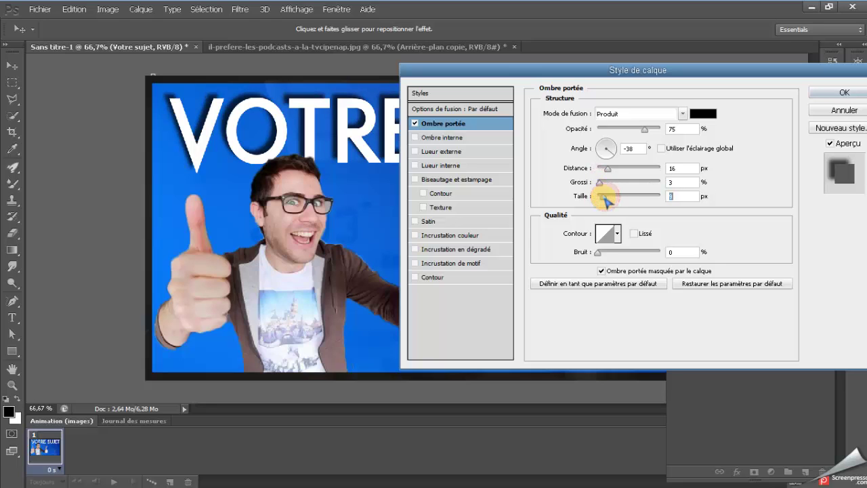
# Add a gradient overlay running from white to light grey #c6c6c6
pyautogui.click(433, 249)
pyautogui.click(644, 144)
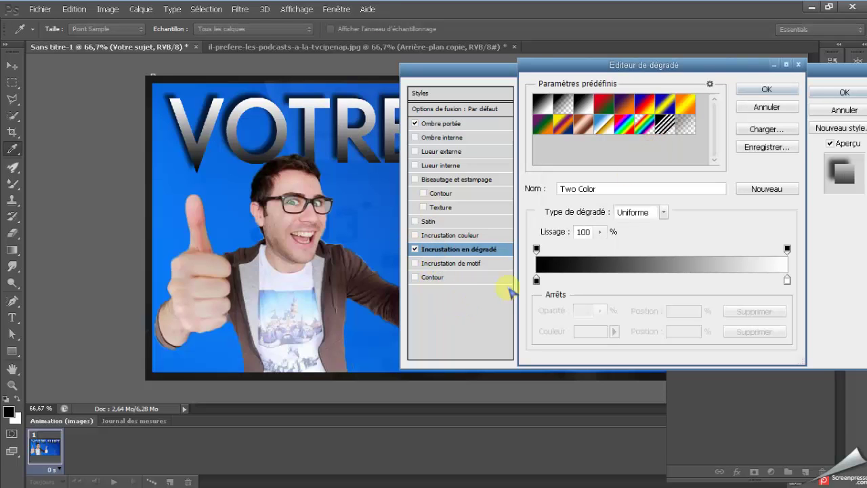
pyautogui.doubleClick(536, 280)
pyautogui.moveTo(528, 181); pyautogui.dragTo(317, 46)
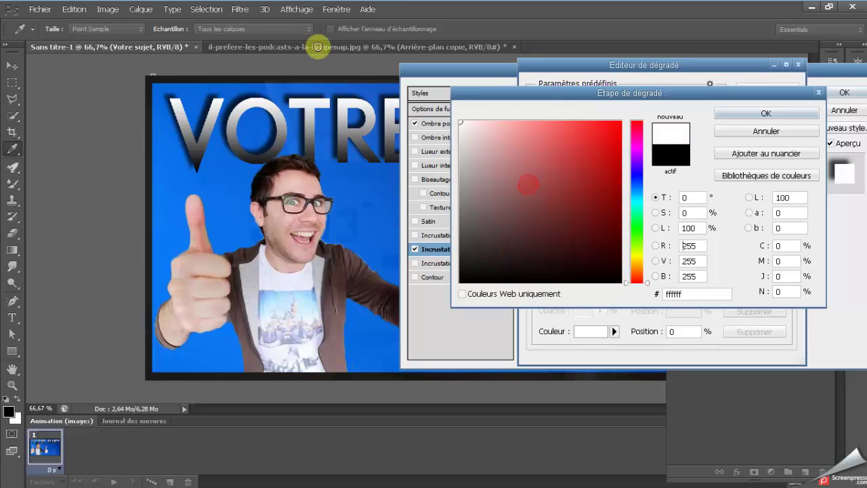
pyautogui.click(796, 132)
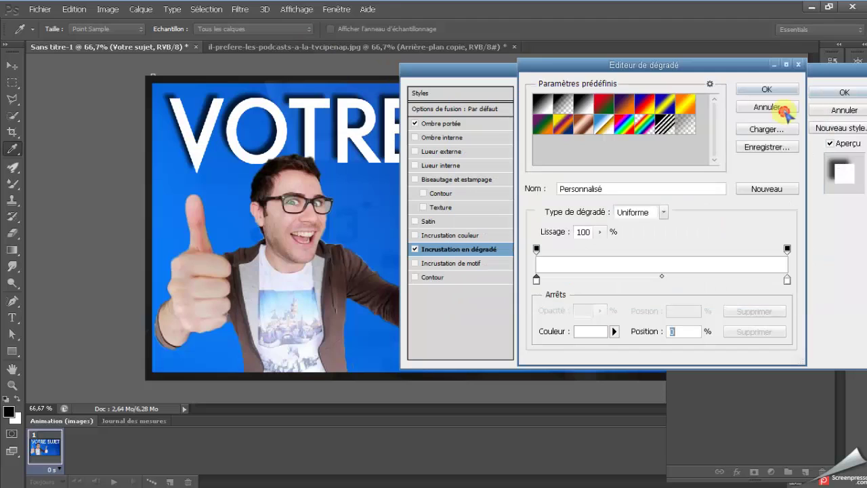
pyautogui.doubleClick(788, 280)
pyautogui.moveTo(447, 135); pyautogui.dragTo(385, 157)
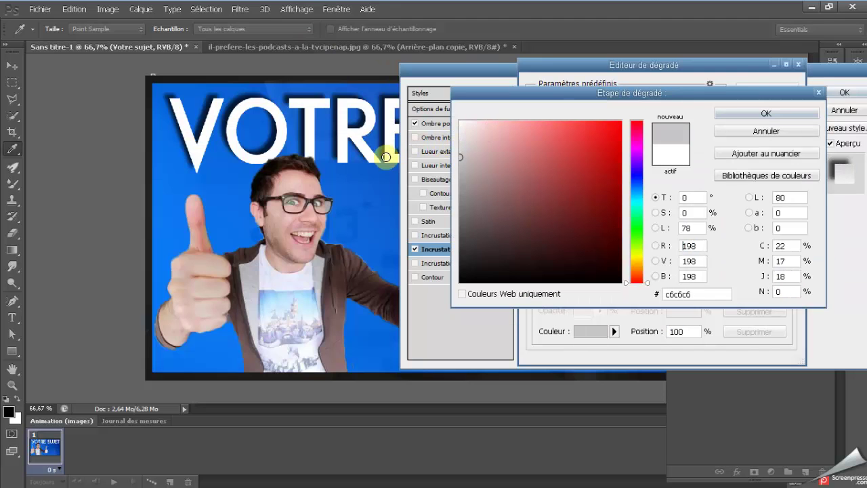
pyautogui.click(763, 112)
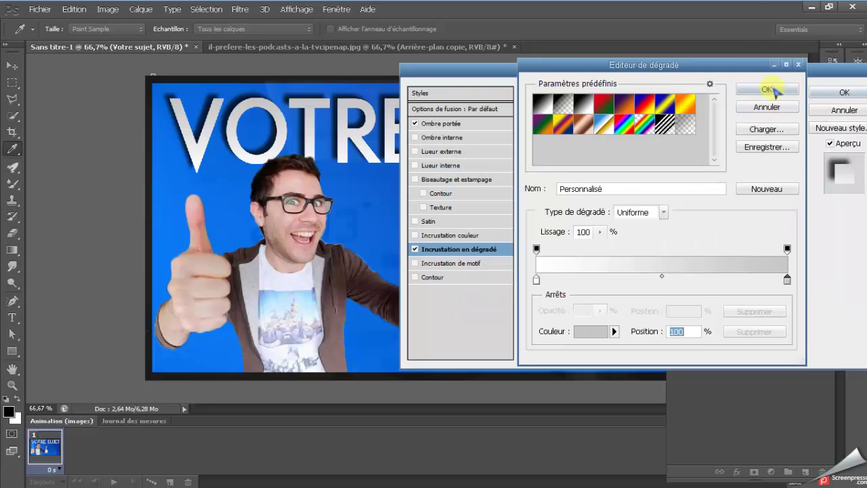
pyautogui.click(768, 89)
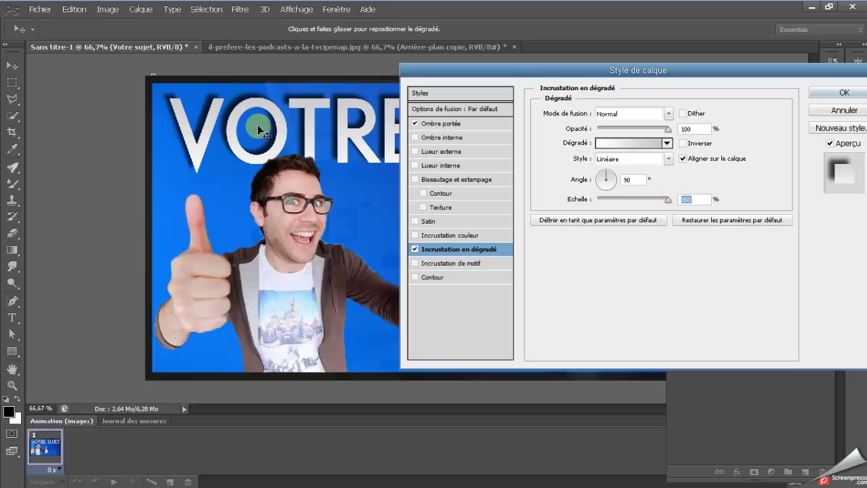
# Reverse the gradient overlay, set its angle to -129°, and reposition it across the letters
pyautogui.moveTo(277, 111); pyautogui.dragTo(279, 136)
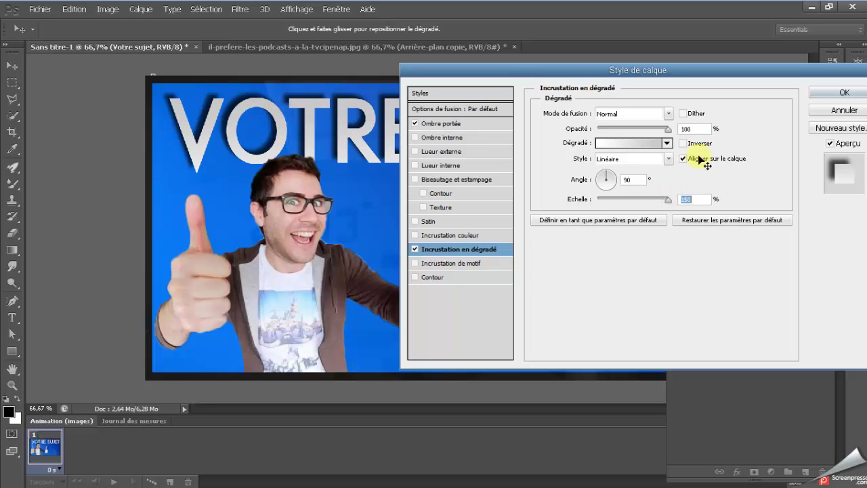
pyautogui.click(685, 144)
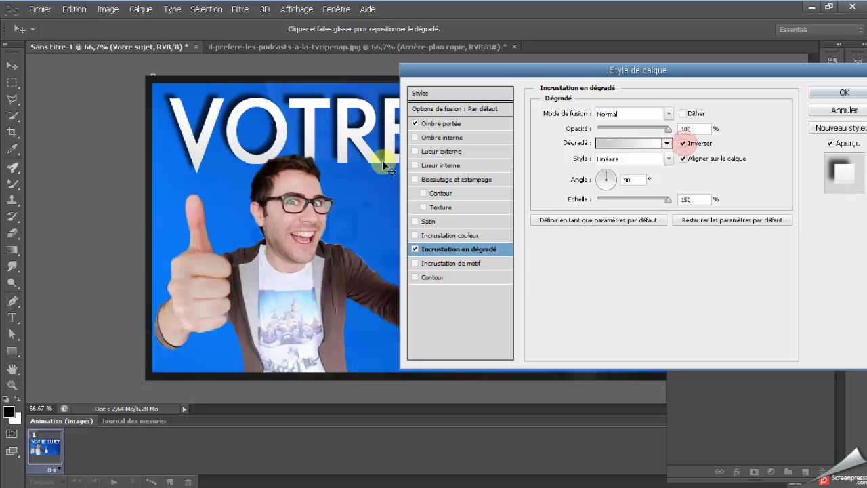
pyautogui.click(601, 187)
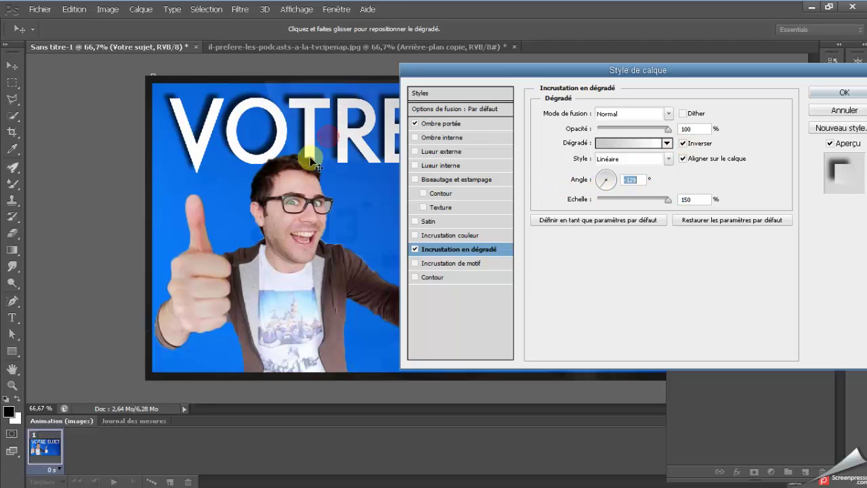
pyautogui.moveTo(310, 157); pyautogui.dragTo(288, 107)
pyautogui.moveTo(271, 148); pyautogui.dragTo(295, 122)
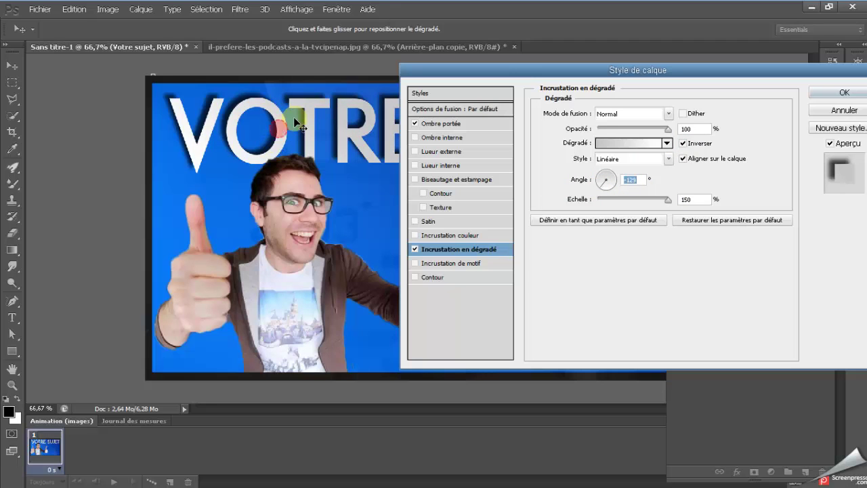
pyautogui.moveTo(678, 74)
pyautogui.mouseDown()
pyautogui.moveTo(520, 174)
pyautogui.moveTo(647, 74)
pyautogui.mouseUp()
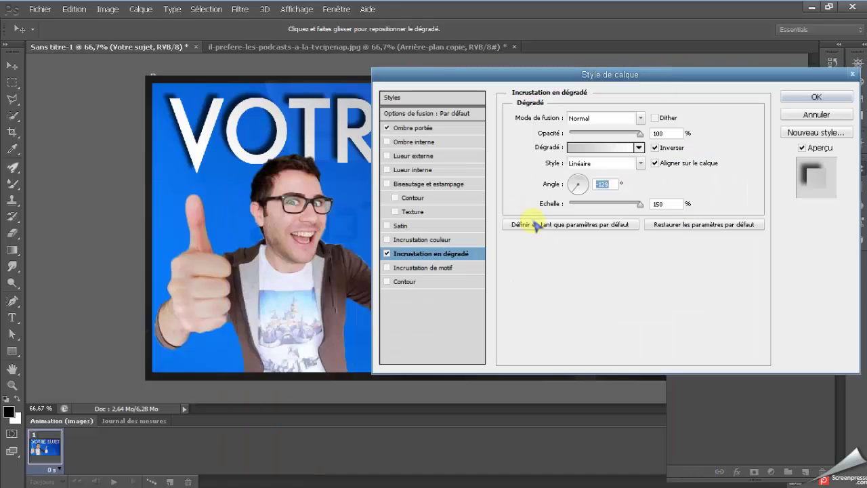
# Give the title an 8 px outside stroke in dark grey #202020
pyautogui.click(387, 282)
pyautogui.click(420, 284)
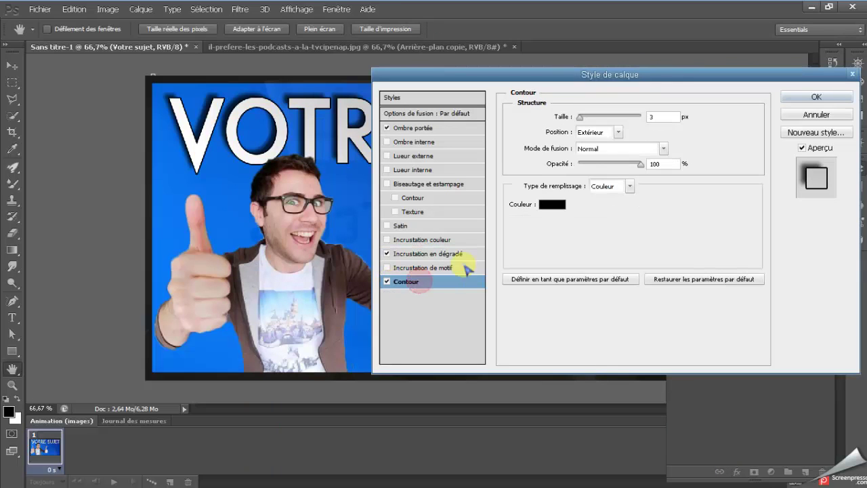
pyautogui.click(616, 132)
pyautogui.click(618, 133)
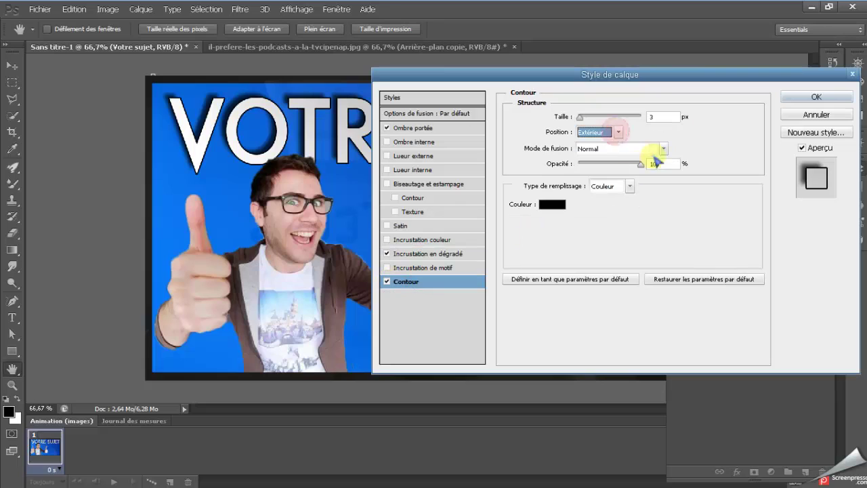
pyautogui.doubleClick(658, 116)
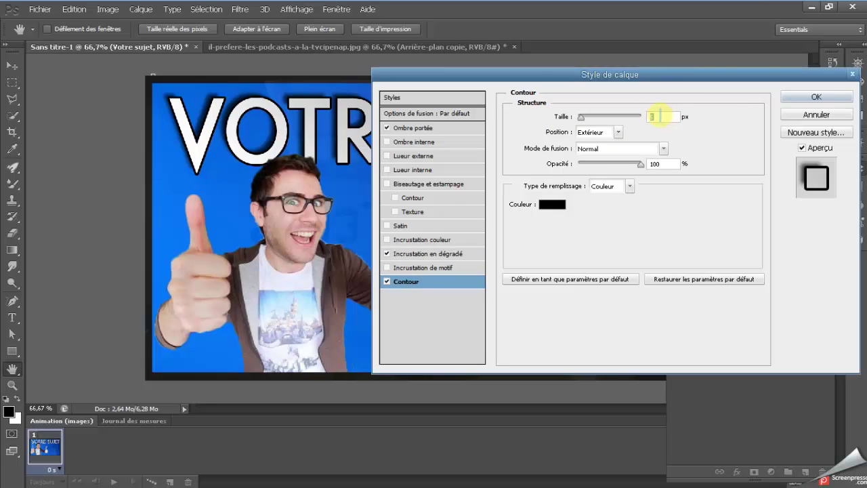
pyautogui.write('8')
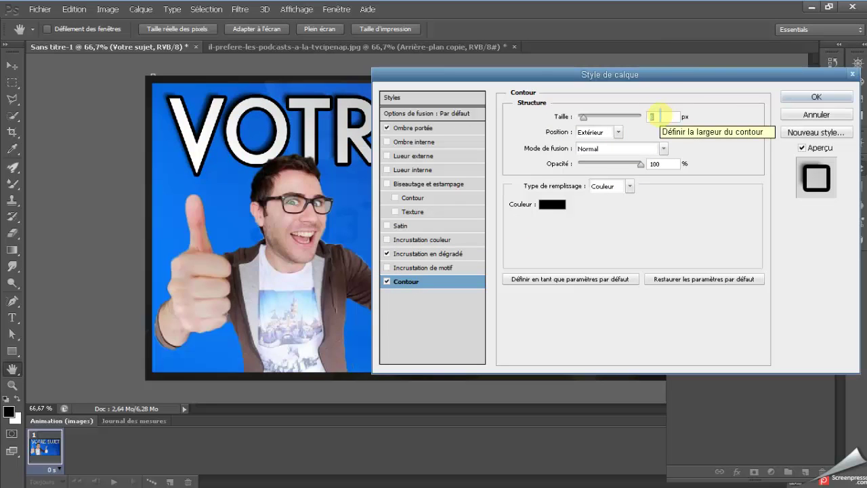
pyautogui.press('Up')
pyautogui.click(719, 136)
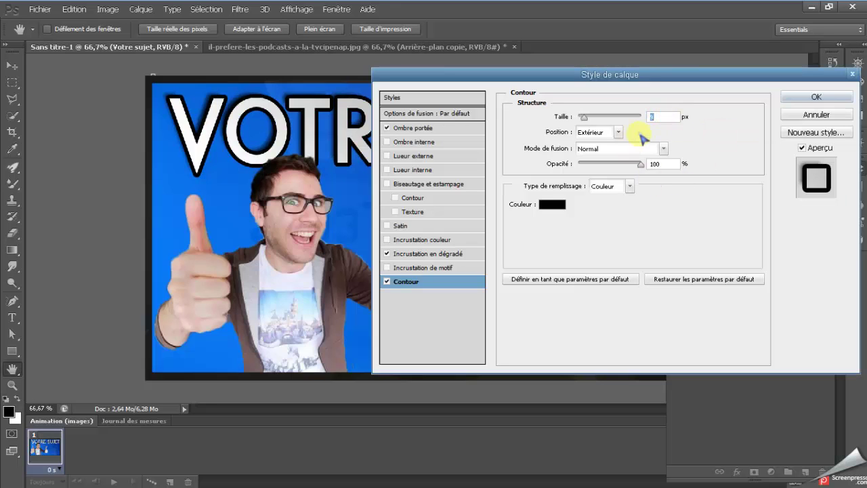
pyautogui.click(552, 204)
pyautogui.moveTo(490, 247)
pyautogui.mouseDown()
pyautogui.moveTo(415, 262)
pyautogui.moveTo(445, 257)
pyautogui.moveTo(447, 268)
pyautogui.mouseUp()
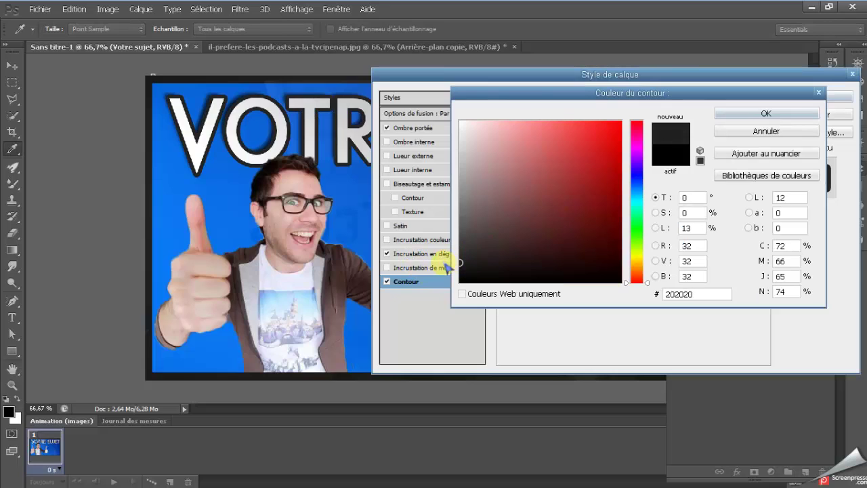
pyautogui.click(767, 115)
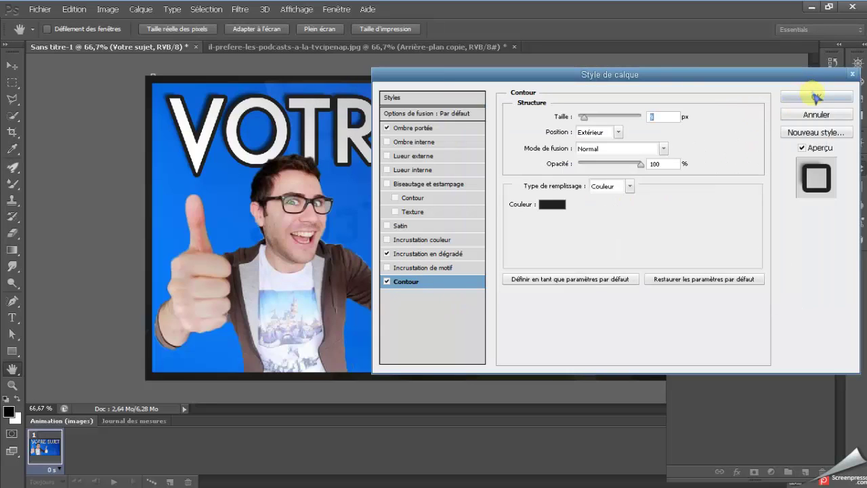
pyautogui.click(417, 128)
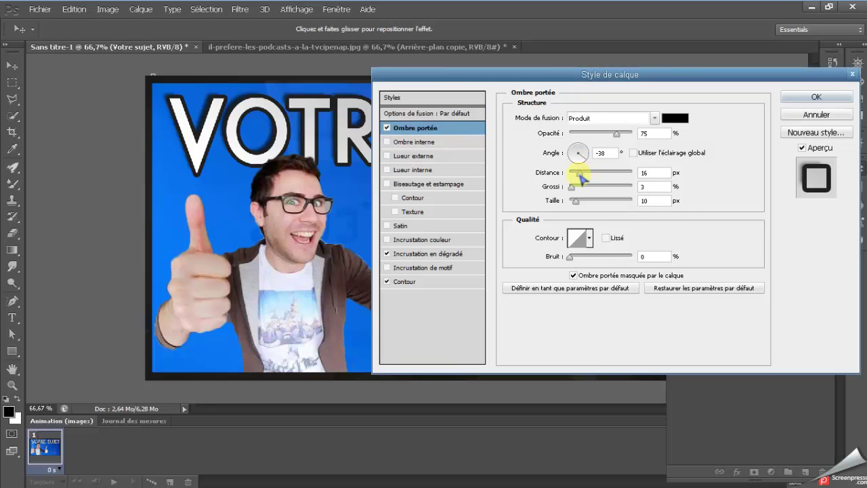
# Raise the drop shadow distance to 19 px and apply the title's layer styles
pyautogui.moveTo(584, 174); pyautogui.dragTo(584, 177)
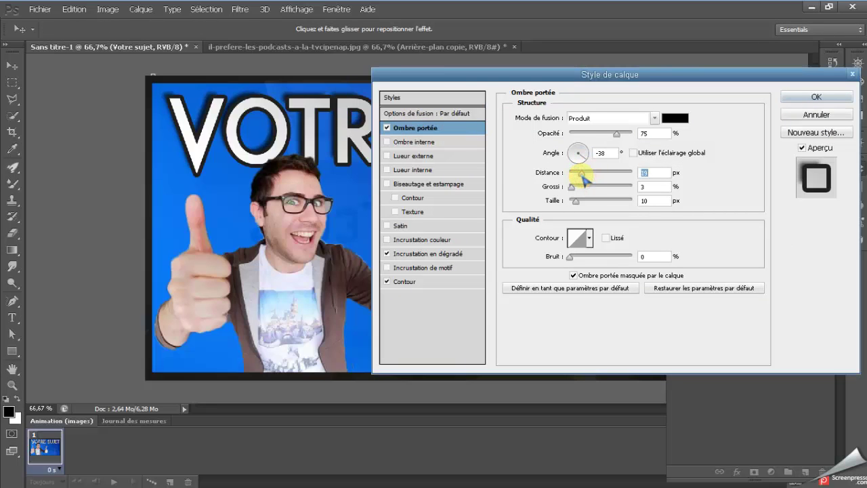
pyautogui.click(813, 96)
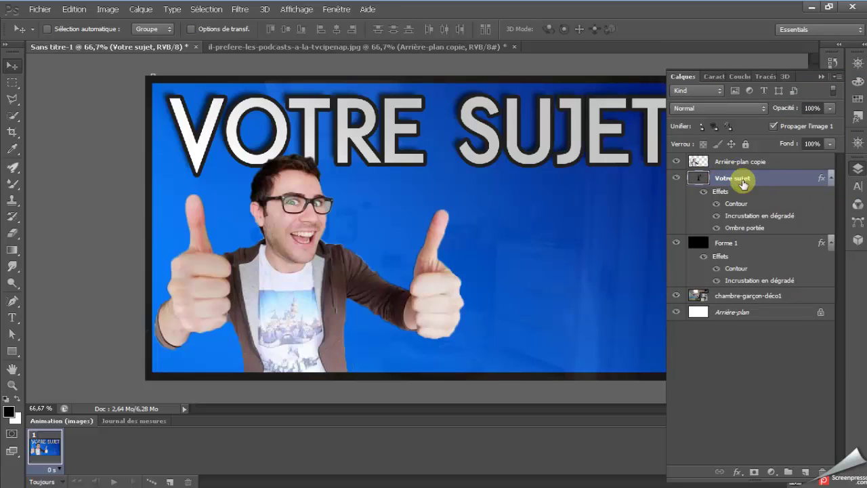
# Duplicate the title layer with Ctrl+J and move the copy below the original
pyautogui.hotkey('ctrl', 'j')
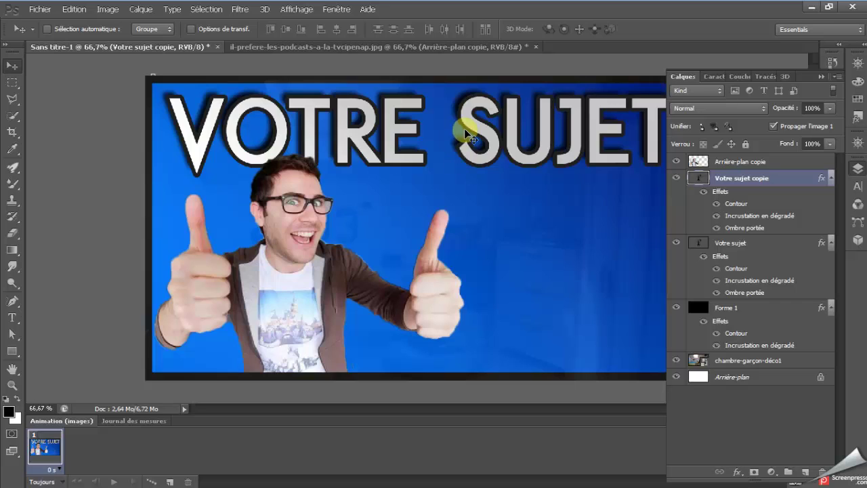
pyautogui.moveTo(471, 139)
pyautogui.mouseDown()
pyautogui.moveTo(503, 231)
pyautogui.moveTo(523, 232)
pyautogui.mouseUp()
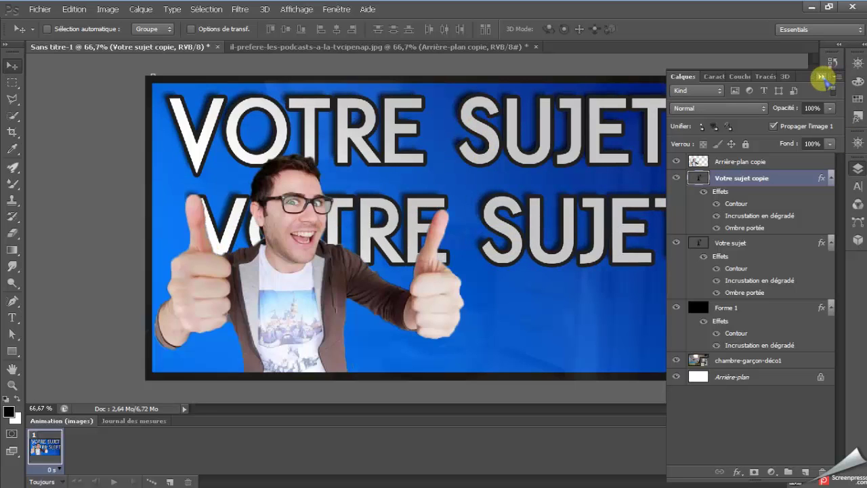
pyautogui.click(822, 77)
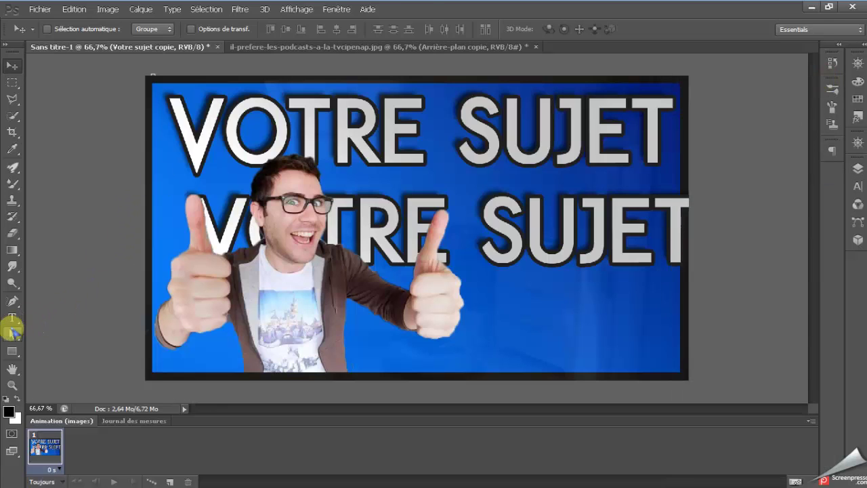
# Change the copy's text to 'ICI' and place it just under VOTRE SUJET
pyautogui.click(12, 318)
pyautogui.click(584, 237)
pyautogui.click(703, 236)
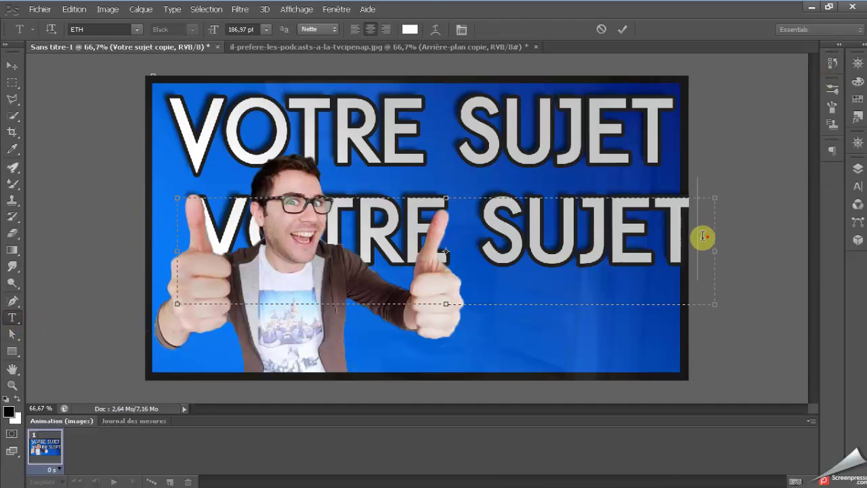
pyautogui.moveTo(703, 235); pyautogui.dragTo(82, 225)
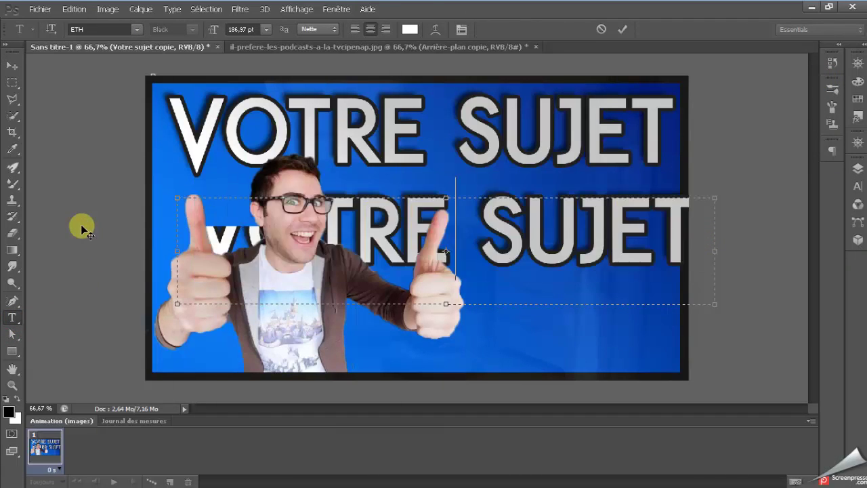
pyautogui.write('ICI')
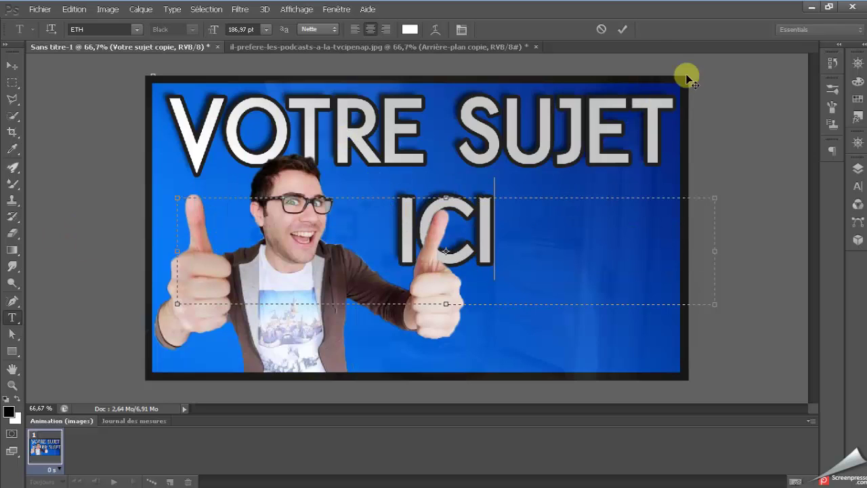
pyautogui.click(622, 29)
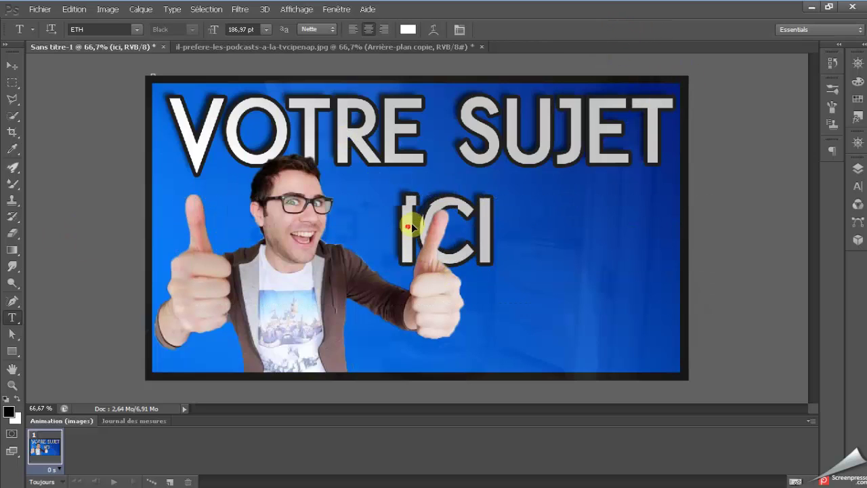
pyautogui.moveTo(413, 234)
pyautogui.mouseDown()
pyautogui.moveTo(427, 209)
pyautogui.moveTo(442, 208)
pyautogui.mouseUp()
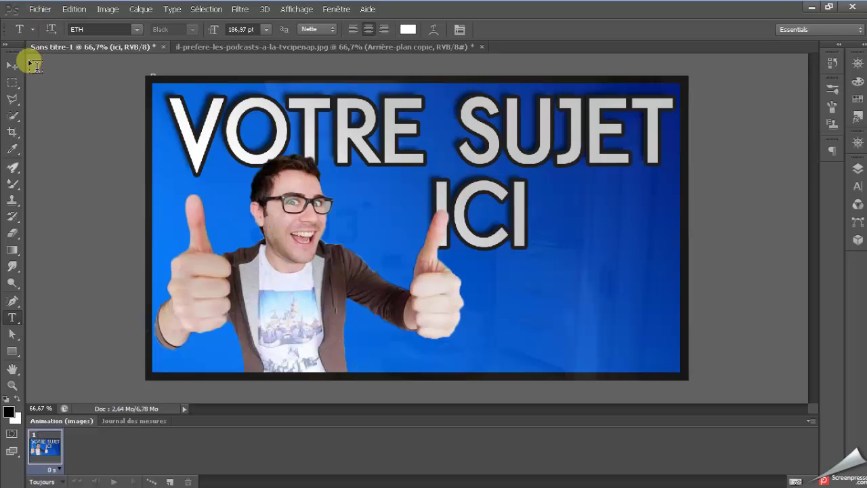
pyautogui.click(34, 10)
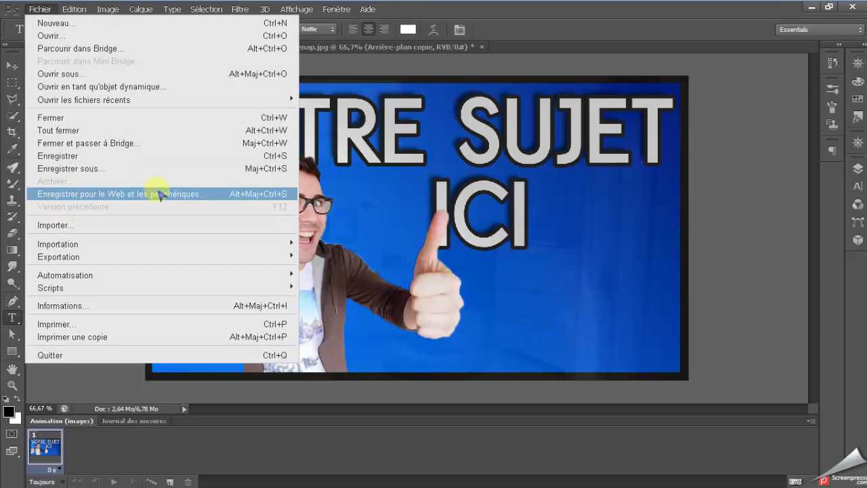
# Open Save for Web and set the preview zoom to 25% to show the whole thumbnail
pyautogui.click(129, 195)
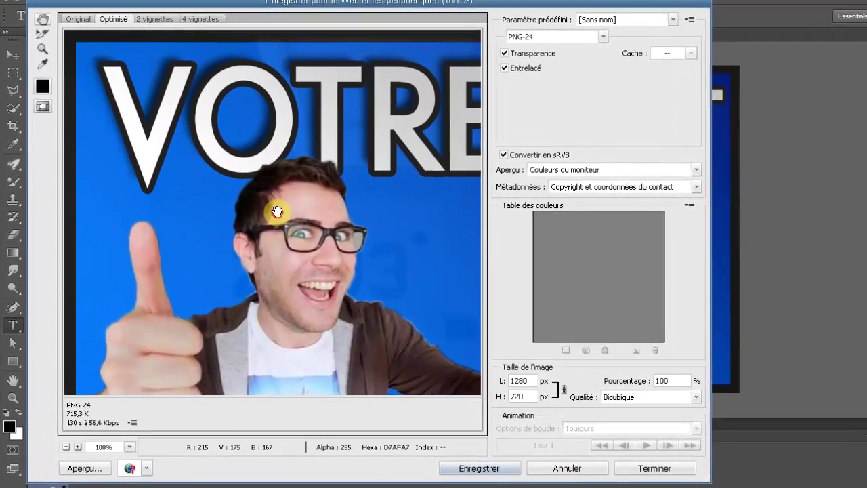
pyautogui.hotkey('ctrl', '-')
pyautogui.hotkey('ctrl', '-')
pyautogui.hotkey('ctrl', '-')
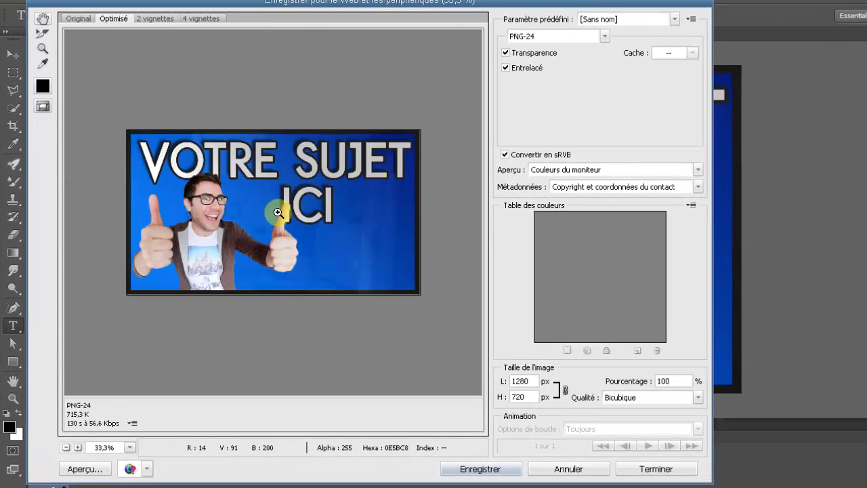
pyautogui.click(278, 212)
pyautogui.hotkey('ctrl', '-')
pyautogui.hotkey('ctrl', '-')
pyautogui.hotkey('ctrl', '-')
pyautogui.hotkey('ctrl', '-')
pyautogui.click(278, 212)
pyautogui.click(278, 212)
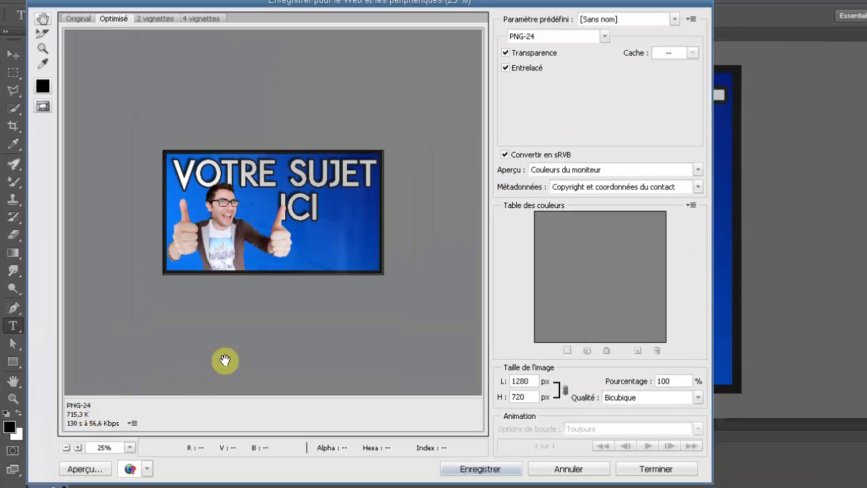
# Set the export format to PNG-24 with Entrelacé enabled and open the save dialog
pyautogui.click(560, 37)
pyautogui.click(563, 58)
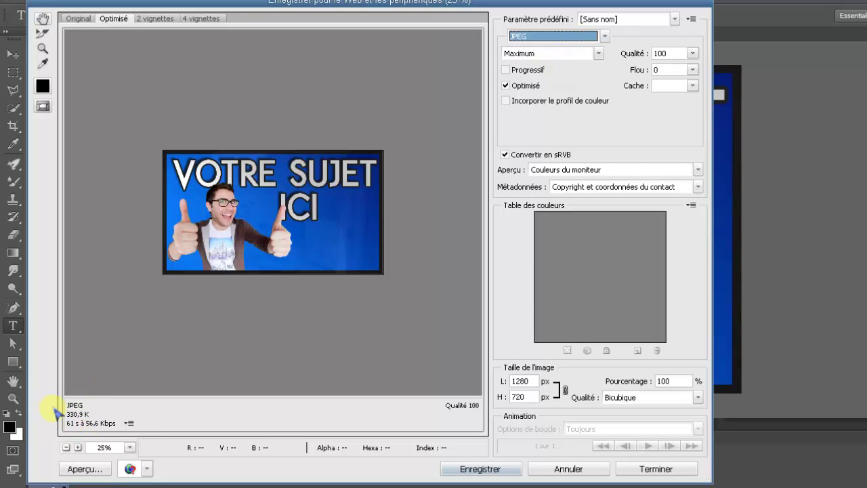
pyautogui.click(560, 36)
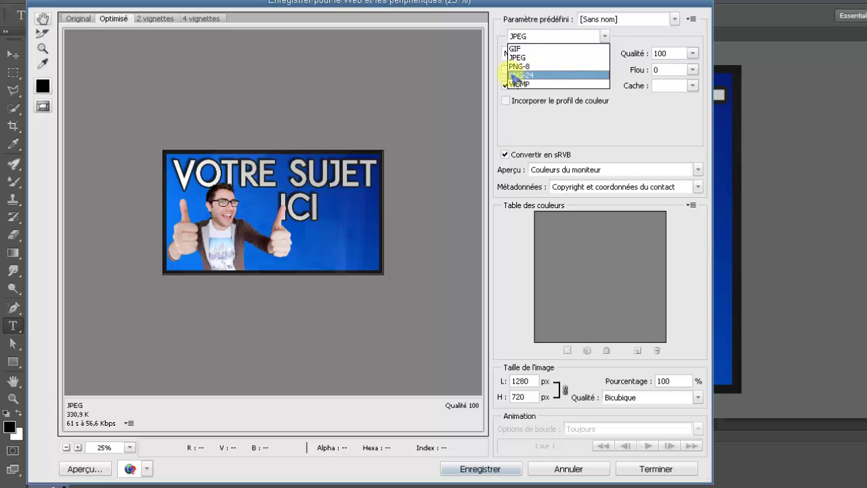
pyautogui.click(520, 73)
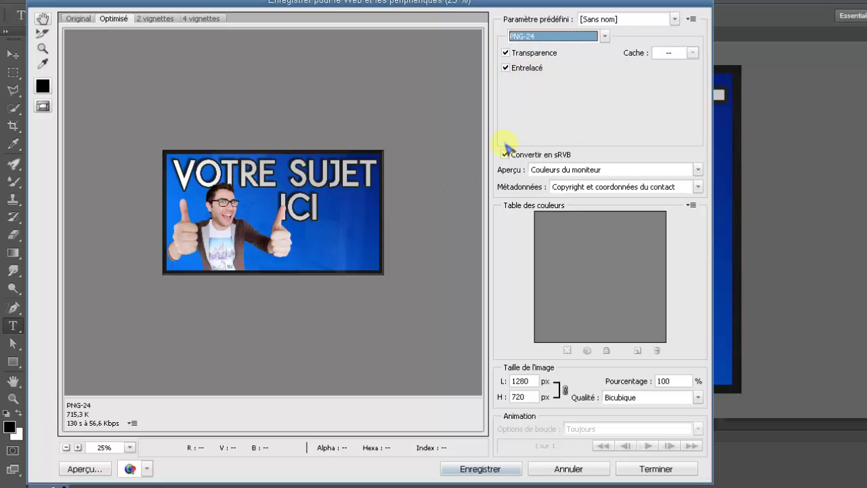
pyautogui.click(506, 68)
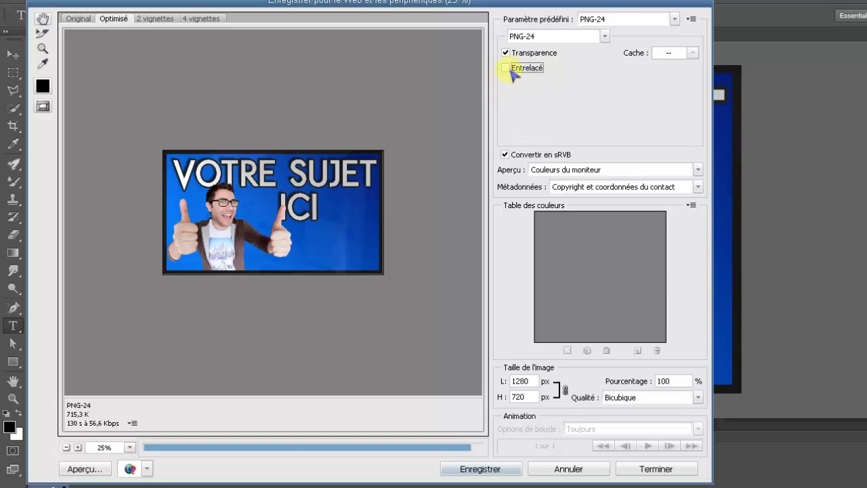
pyautogui.click(506, 68)
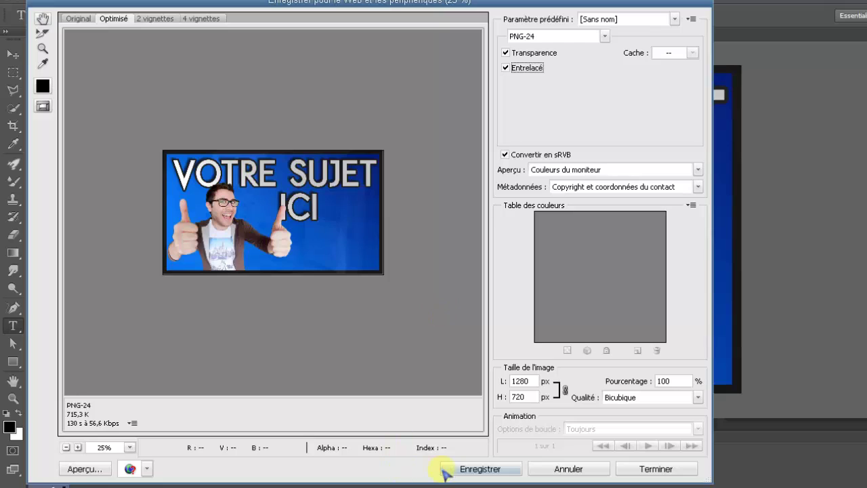
pyautogui.click(465, 470)
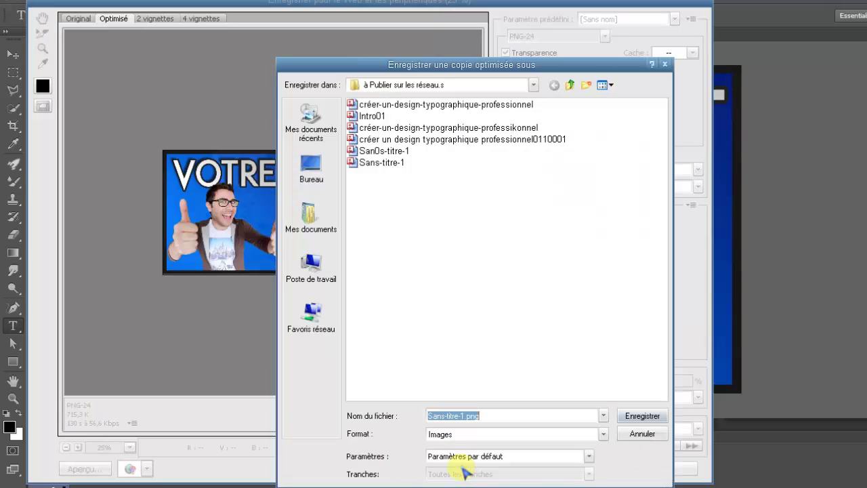